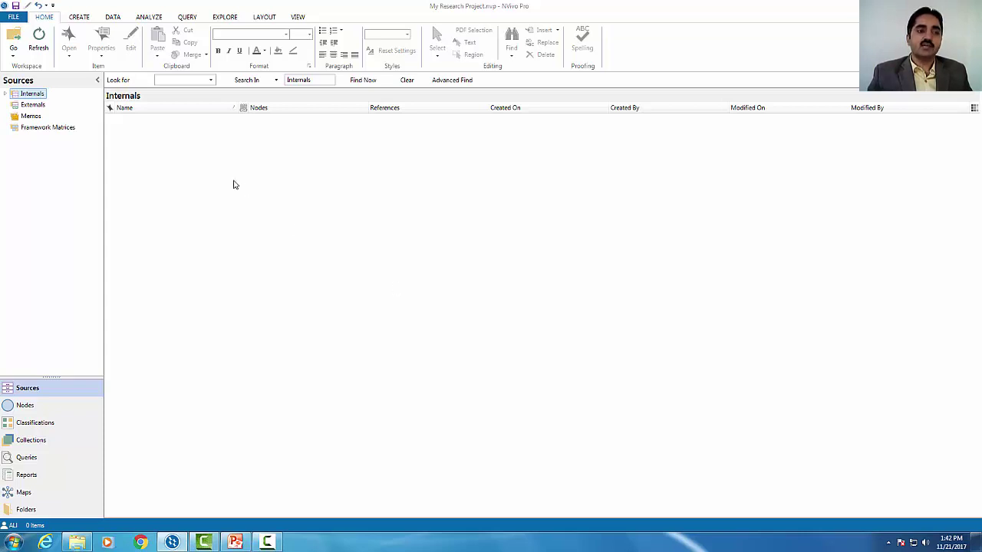
- Start a new Word Frequency query from the Query ribbon's Create group
left_click(186, 16)
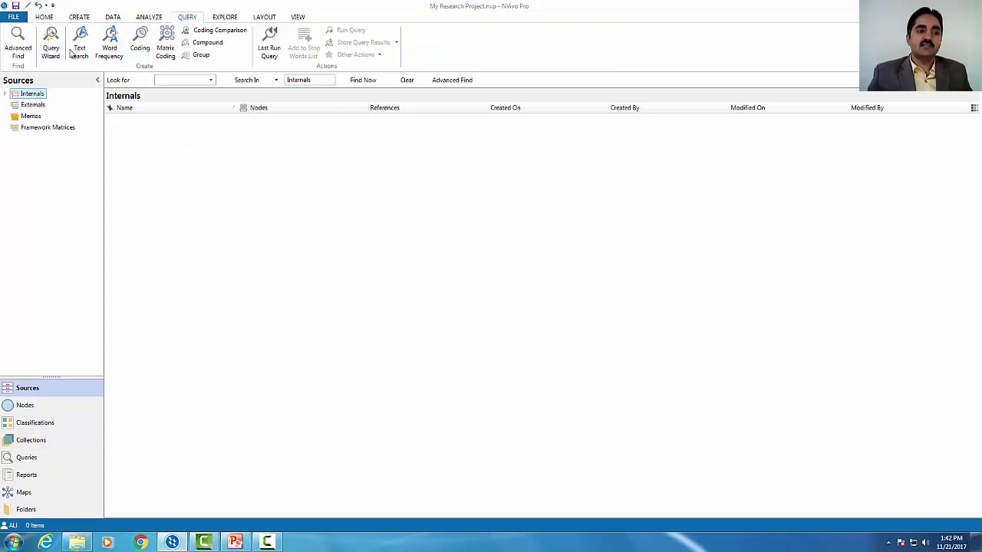
left_click(109, 54)
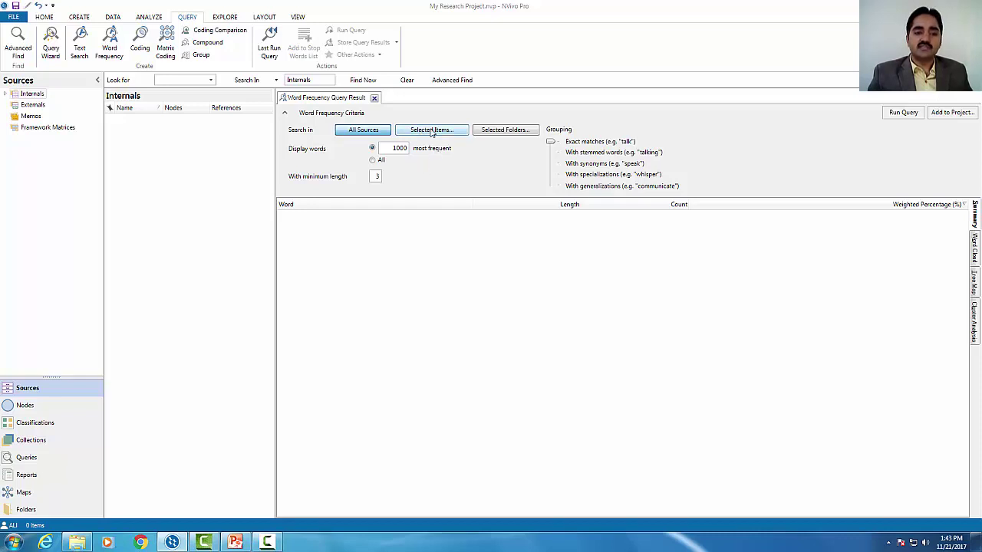
- Restrict the query to the Articles from EndNote folder under Internals
left_click(432, 131)
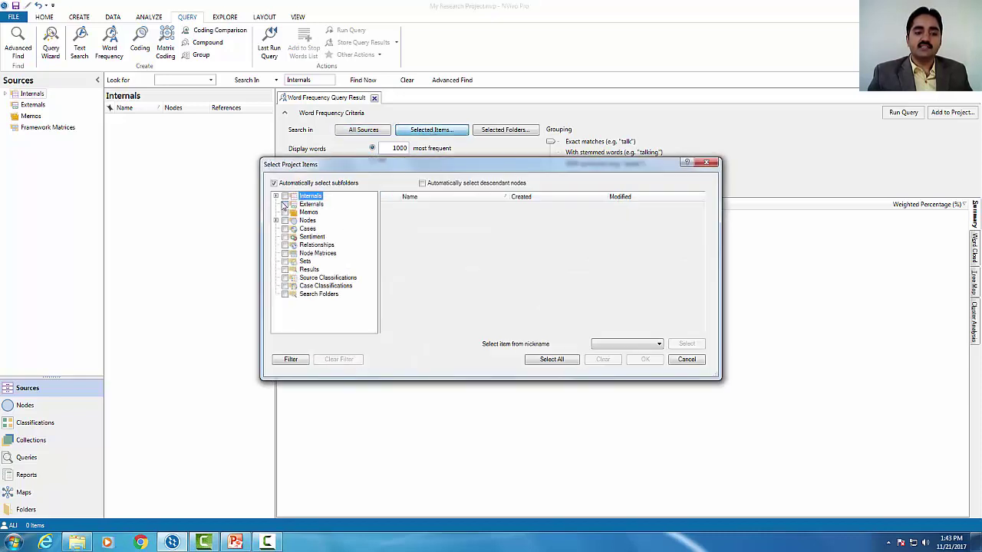
left_click(275, 197)
left_click(295, 204)
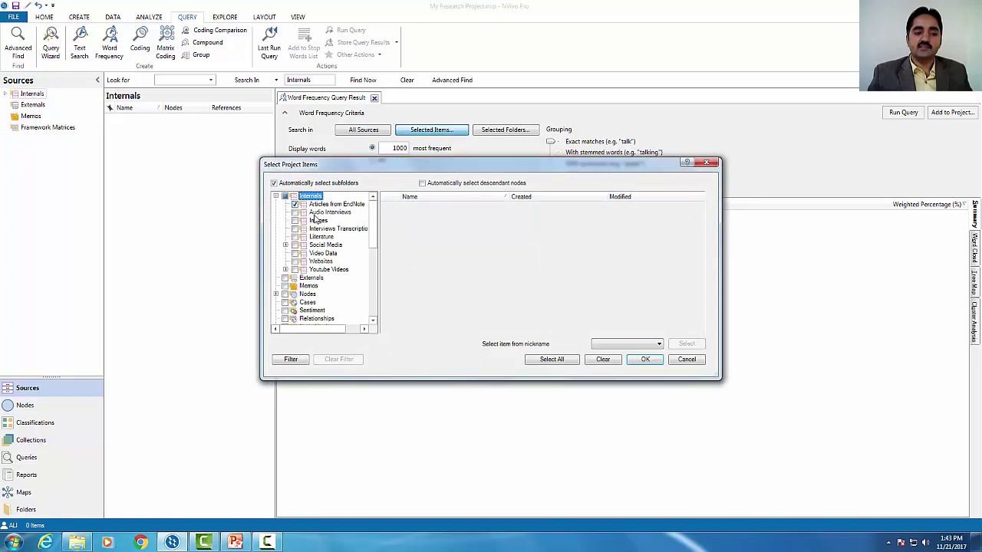
left_click(645, 359)
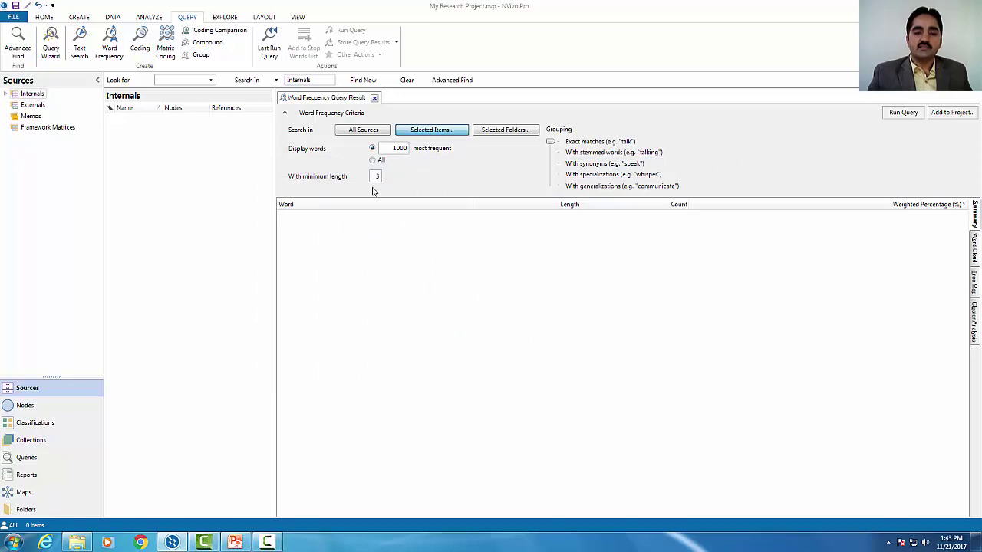
- Show the 20 most frequent words with a minimum length of 4
double_click(406, 149)
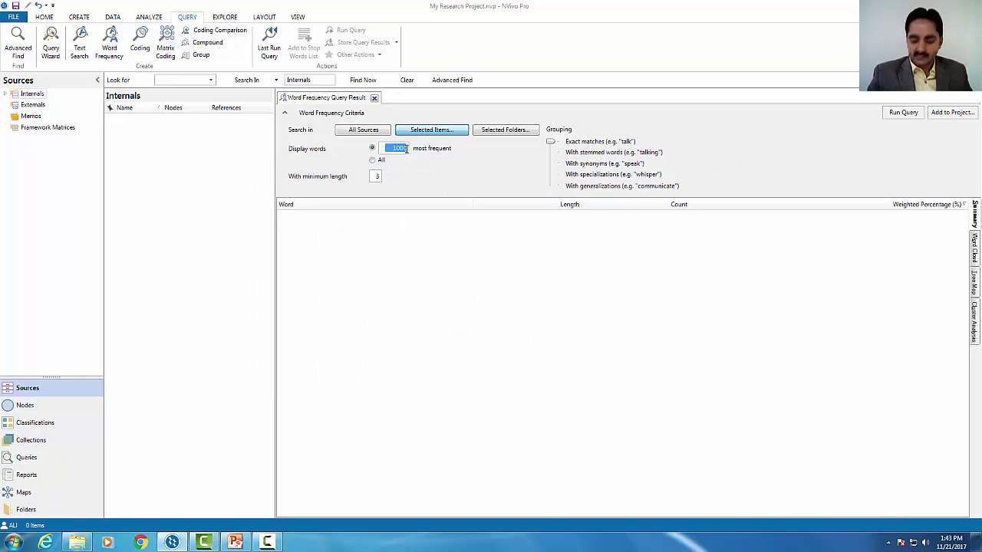
type("20")
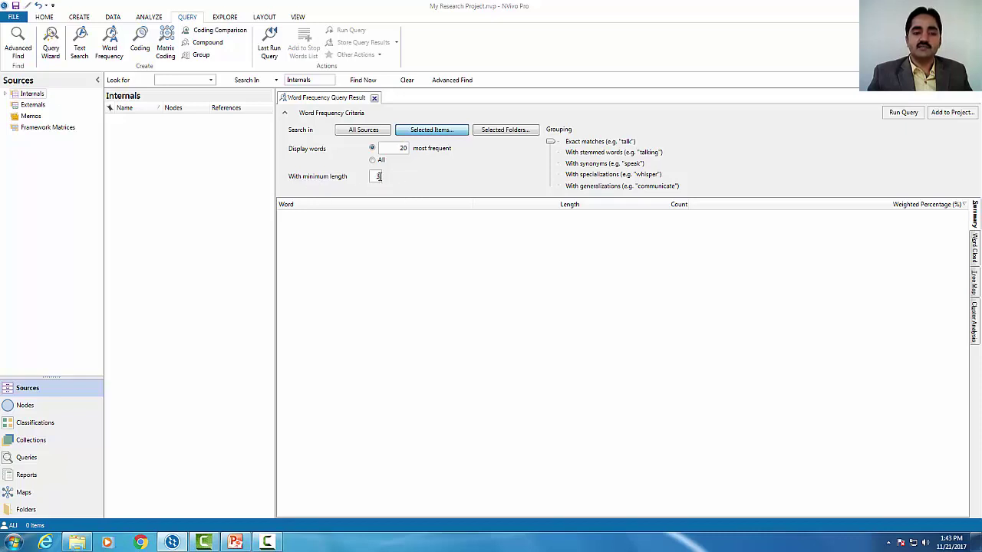
double_click(377, 176)
type("4")
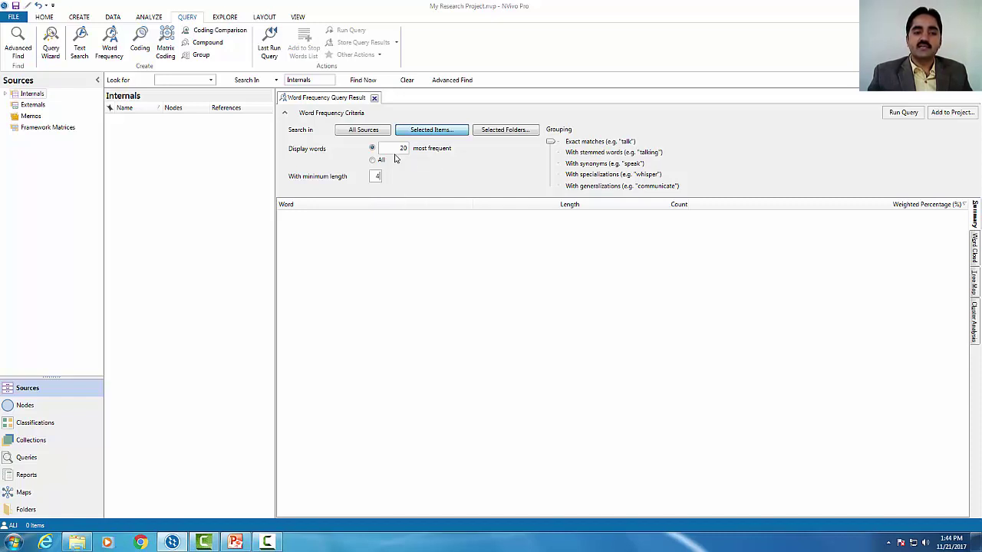
- Run the query to list the top 20 words, led by entrepreneurial, and save the project
left_click(897, 115)
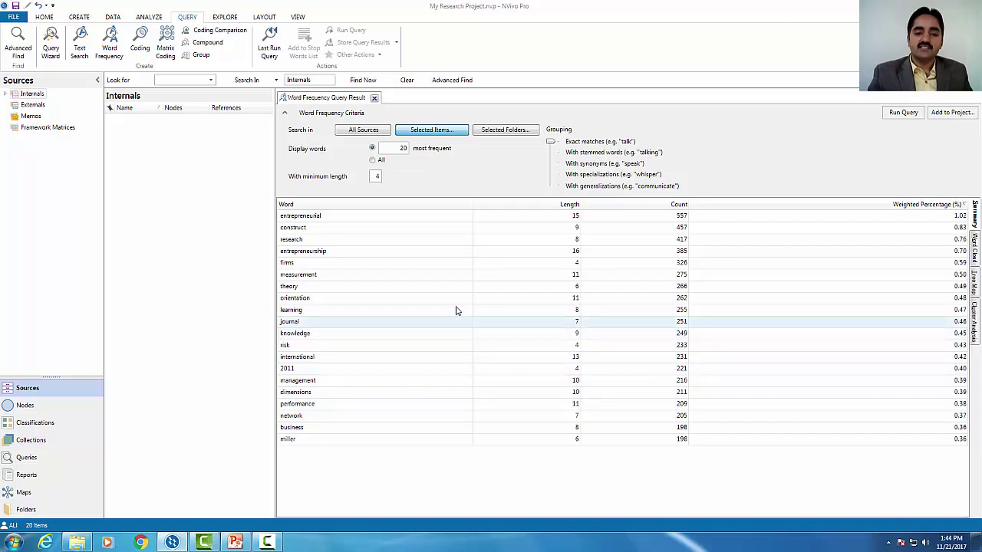
key("ctrl+s")
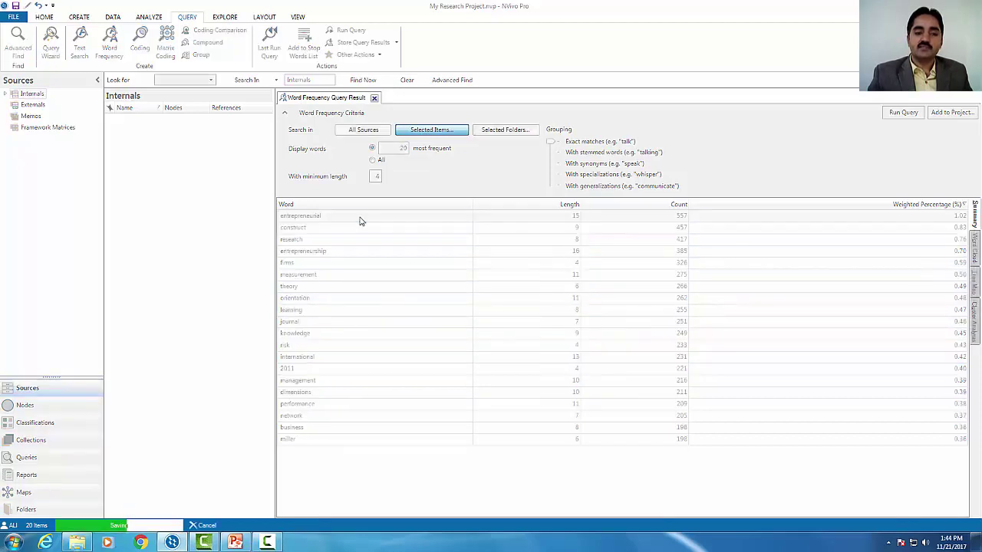
- Open the entrepreneurial references and browse them, moving to the next source and back to the first
double_click(360, 221)
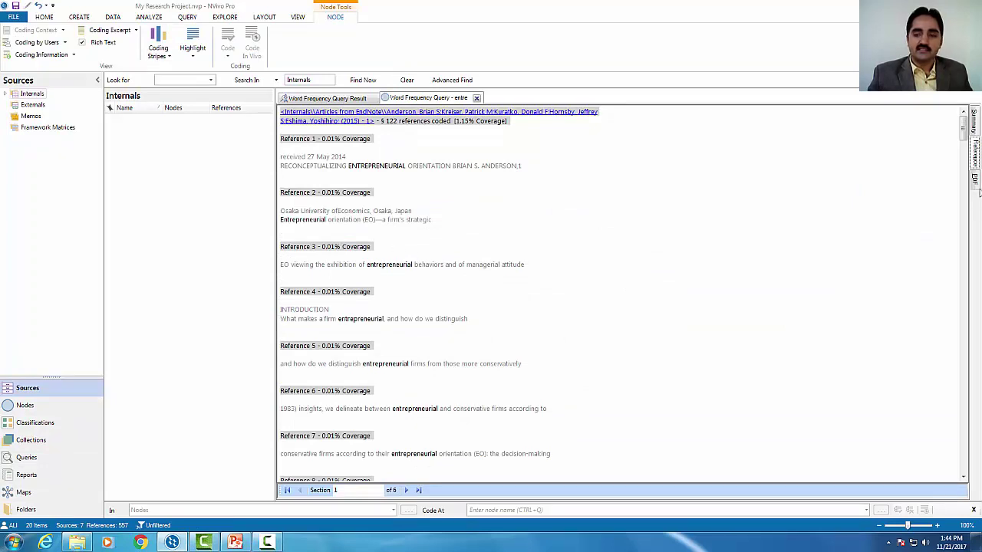
left_click_drag(965, 132, 979, 461)
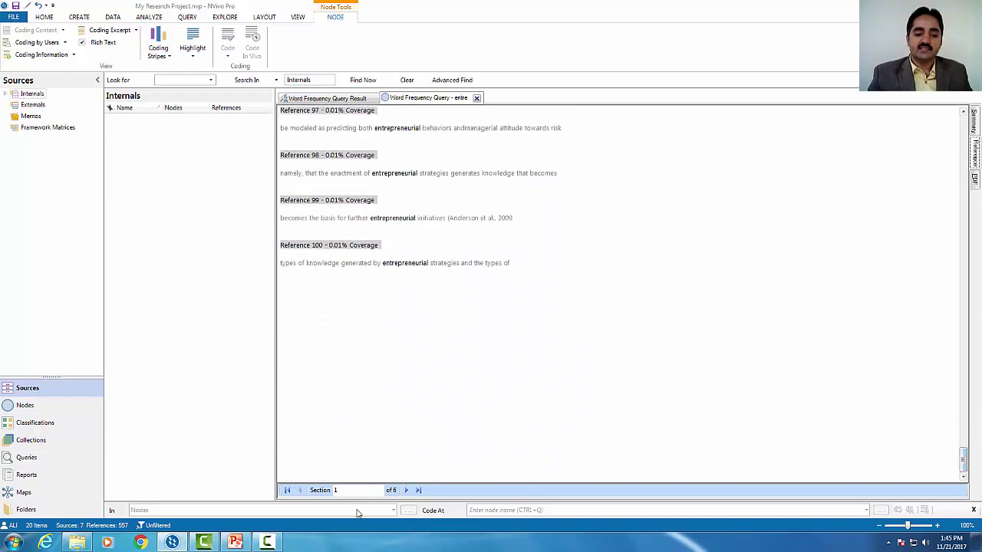
left_click(406, 491)
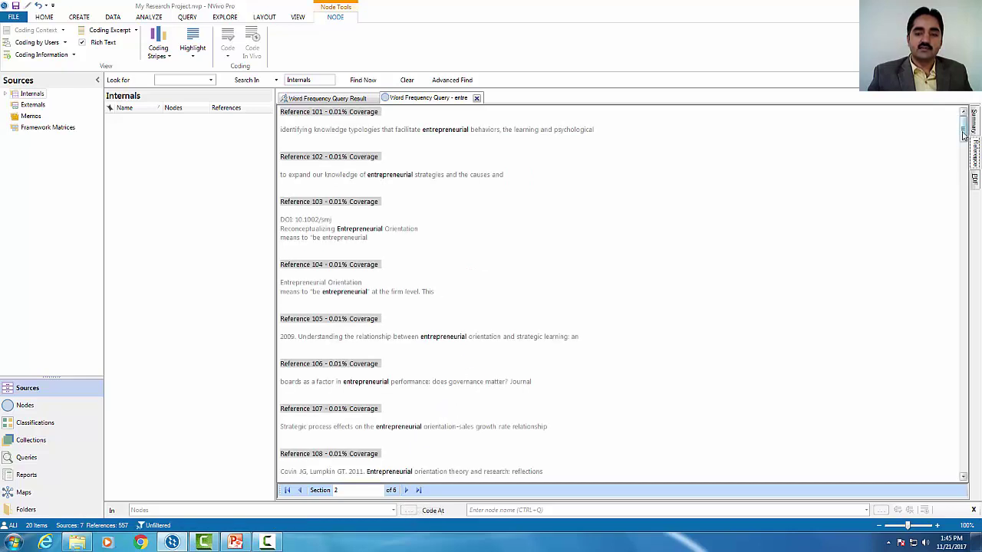
left_click_drag(964, 131, 965, 198)
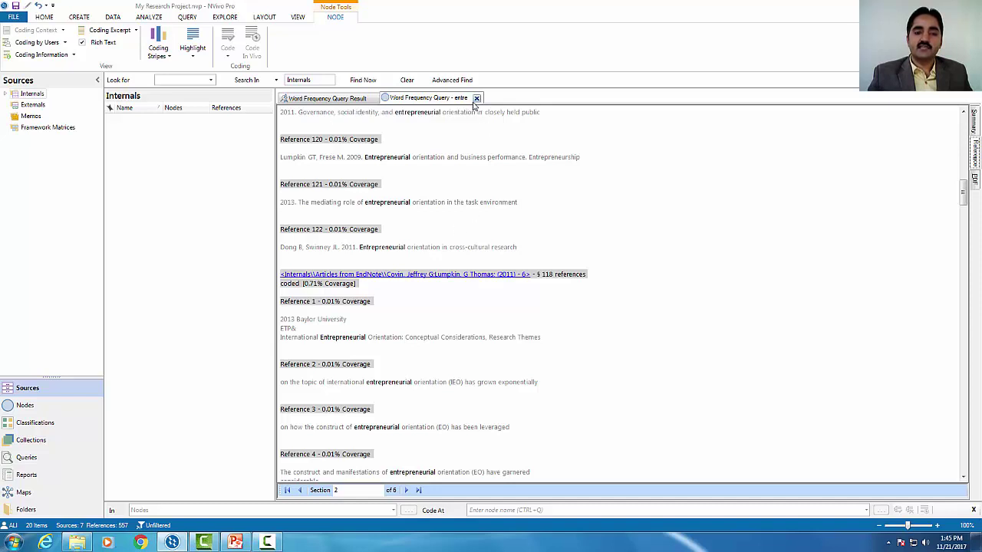
left_click_drag(965, 193, 960, 129)
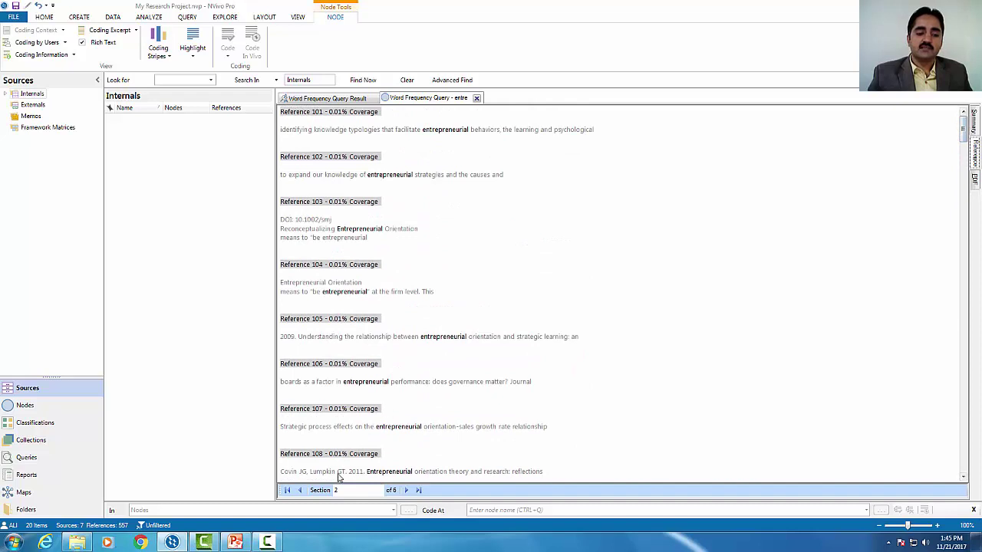
left_click(300, 491)
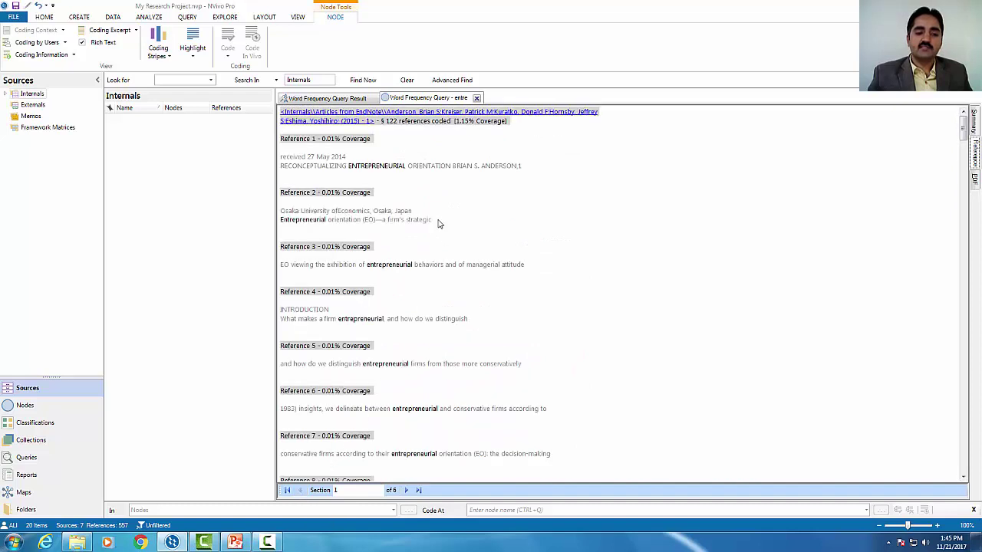
- Select all reference text and set Coding Context to Broad, showing whole surrounding paragraphs
right_click(406, 186)
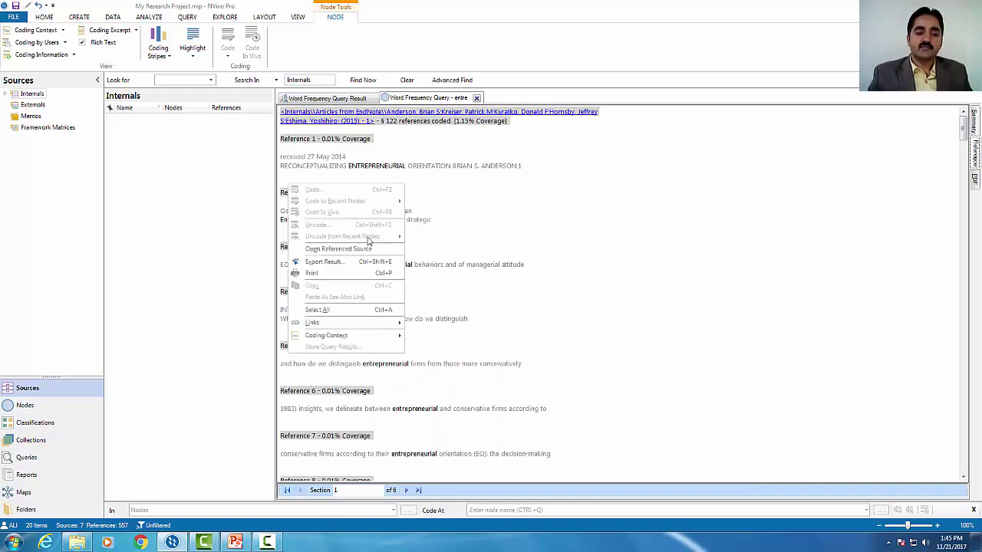
left_click(357, 310)
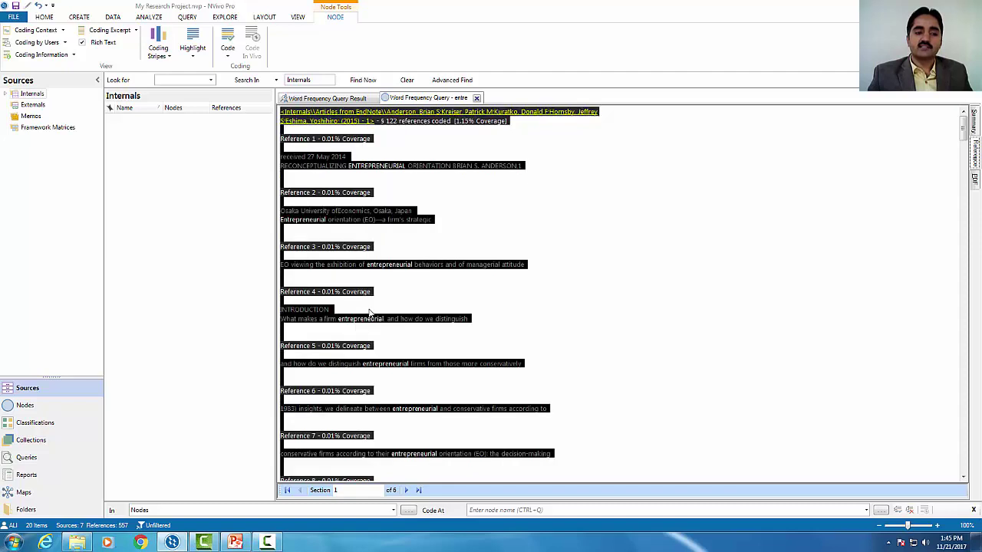
right_click(419, 184)
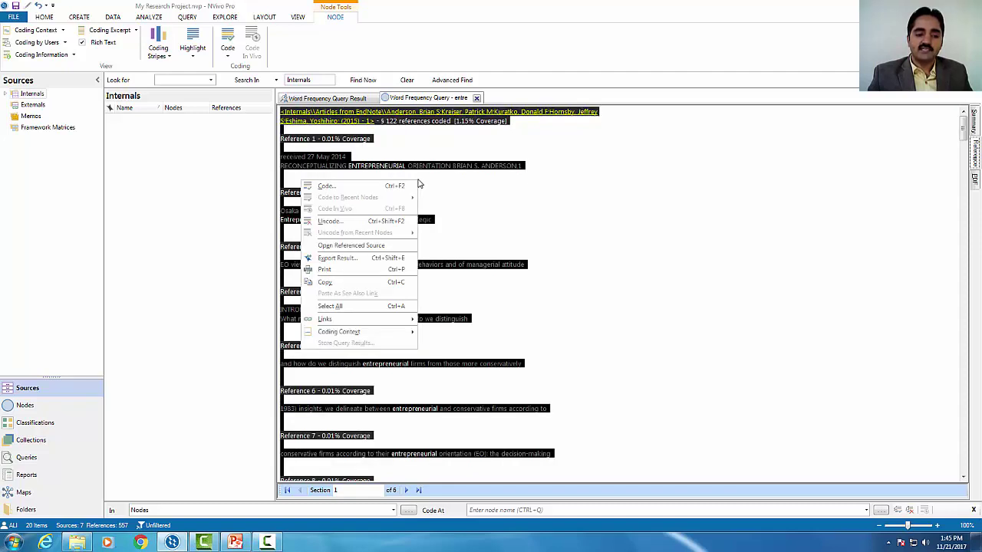
mouse_move(353, 336)
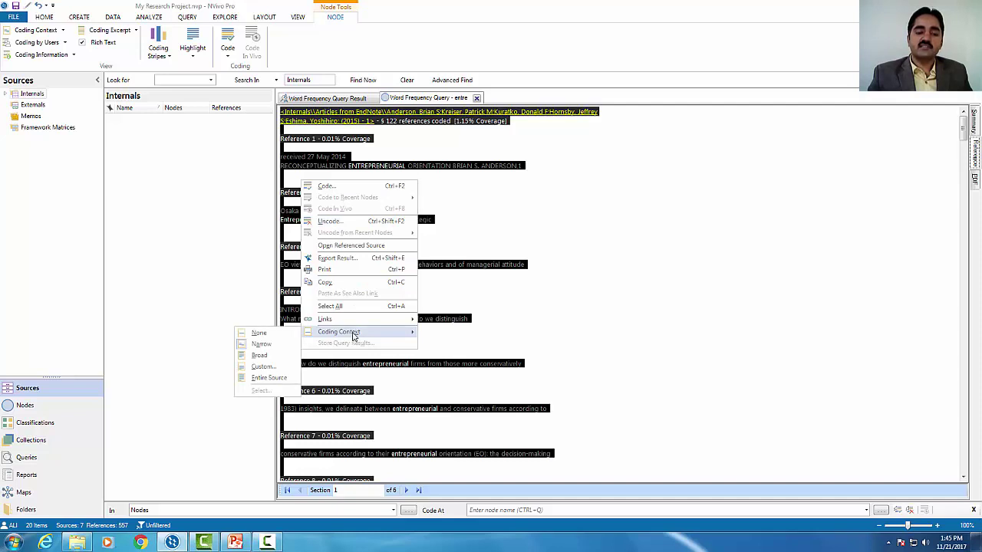
left_click(469, 233)
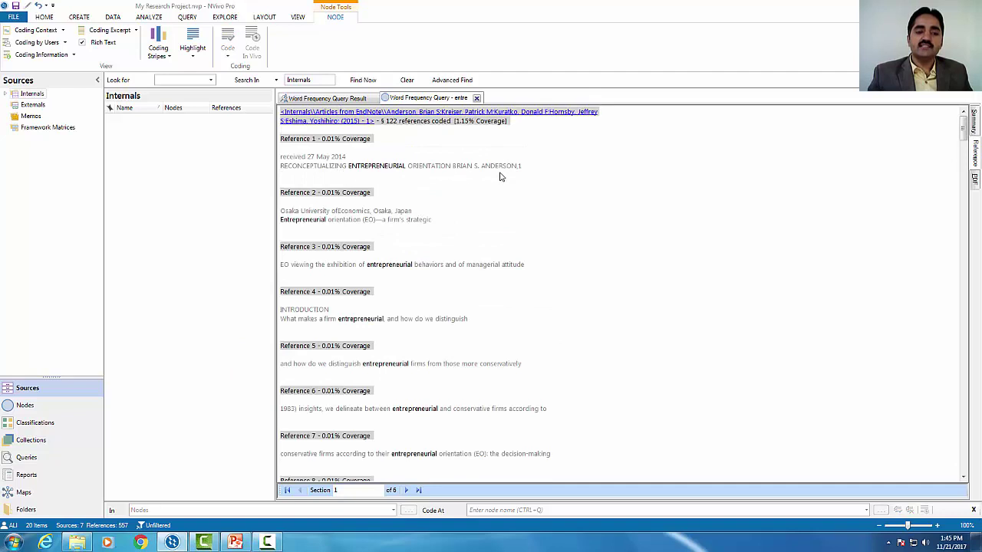
right_click(419, 172)
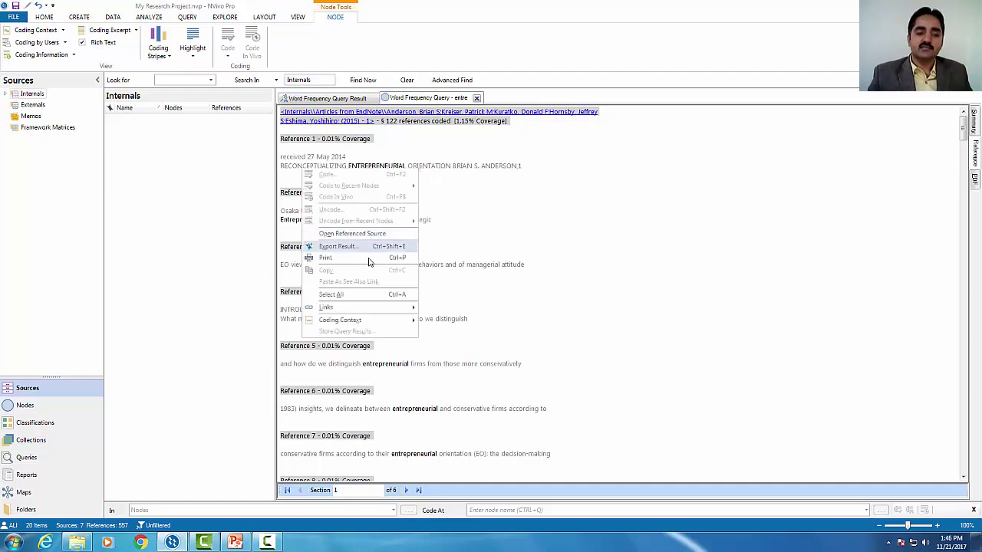
left_click(364, 296)
right_click(354, 201)
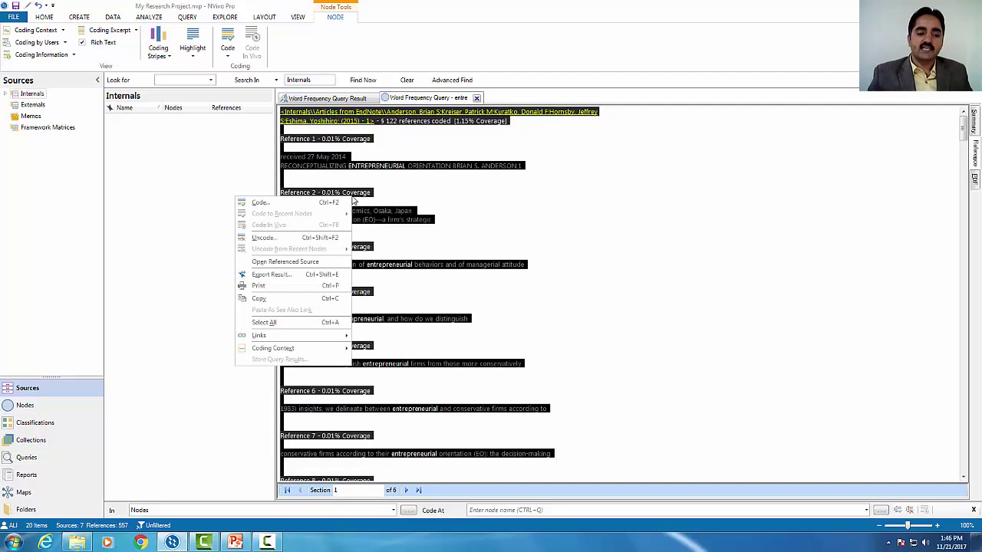
mouse_move(296, 351)
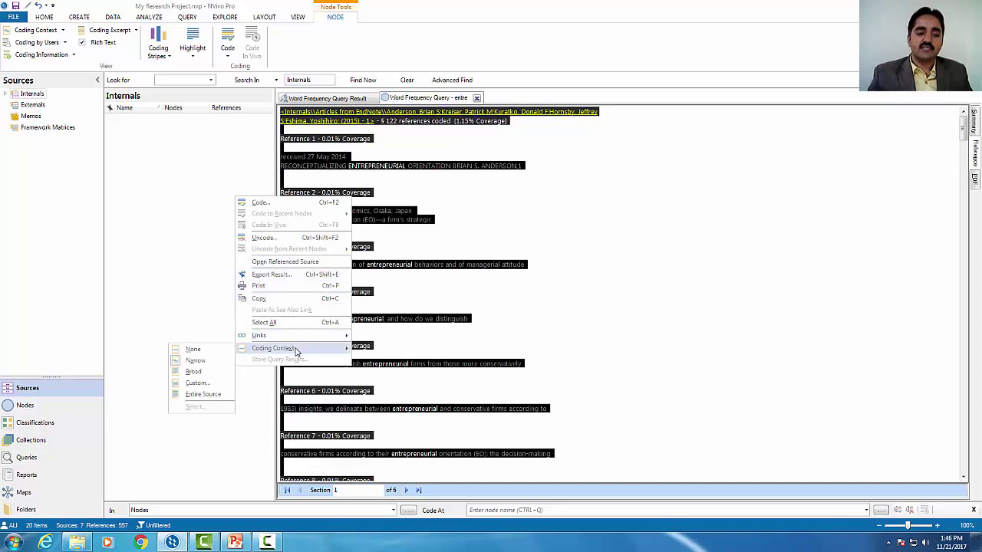
left_click(193, 372)
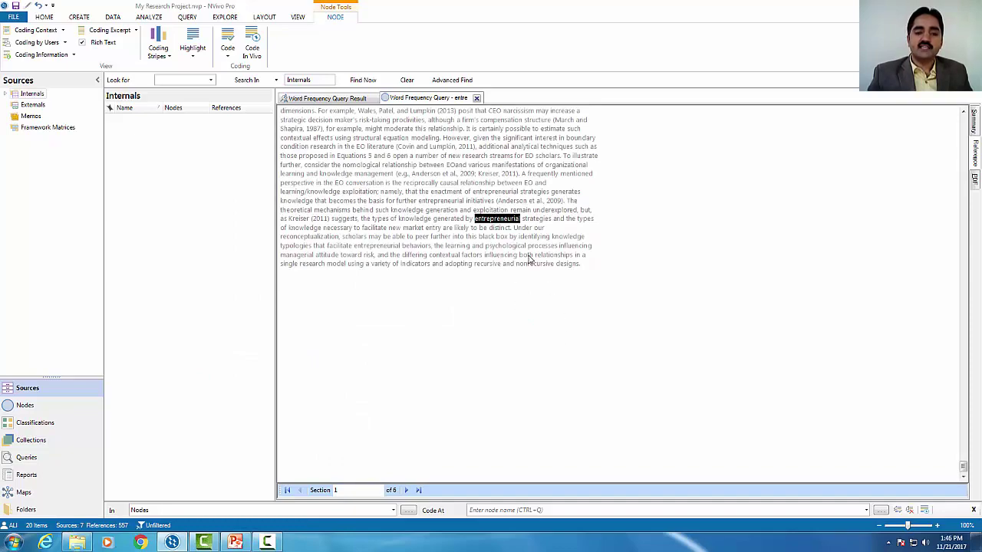
- Switch all entrepreneurial references to Narrow coding context, showing only a few surrounding words
left_click_drag(962, 470, 959, 112)
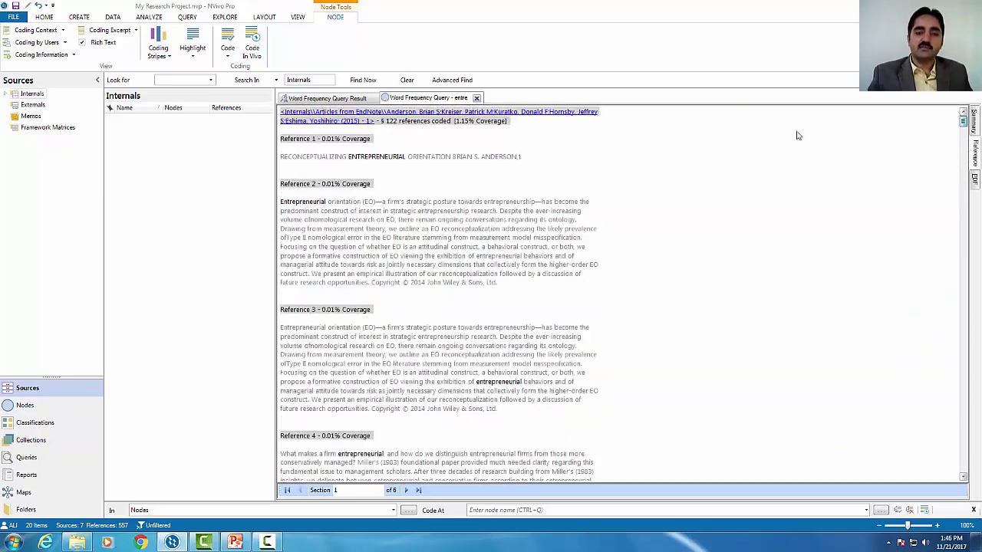
right_click(397, 222)
left_click(346, 328)
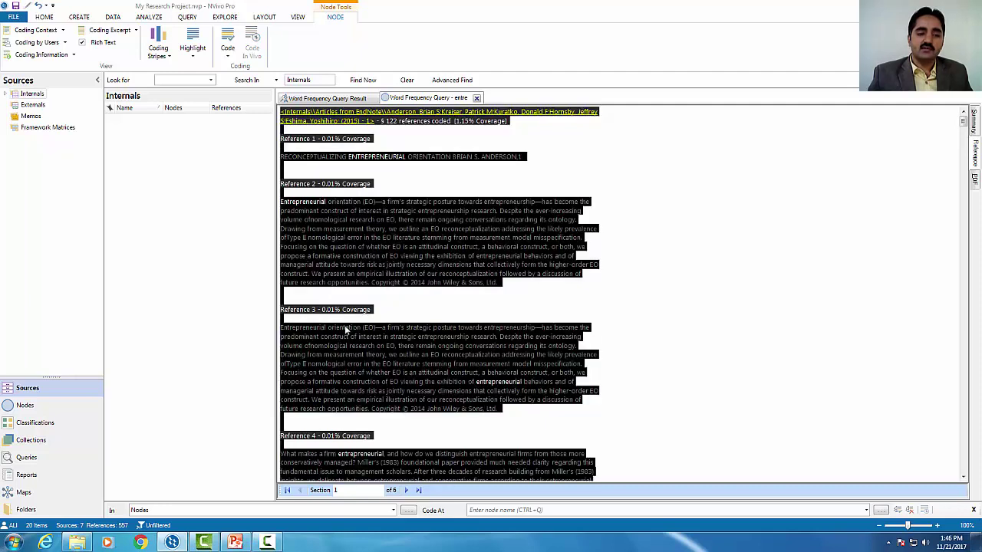
right_click(372, 235)
mouse_move(325, 385)
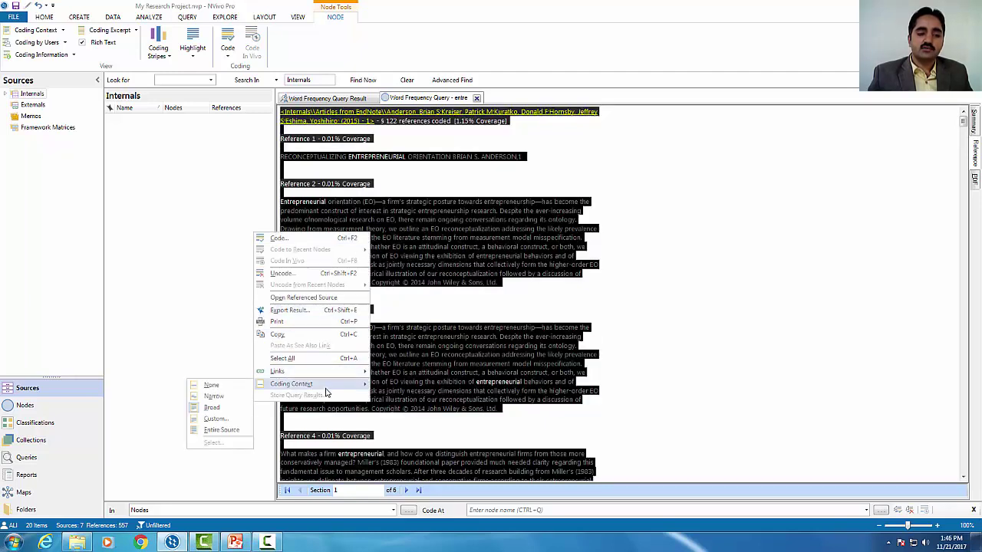
left_click(213, 396)
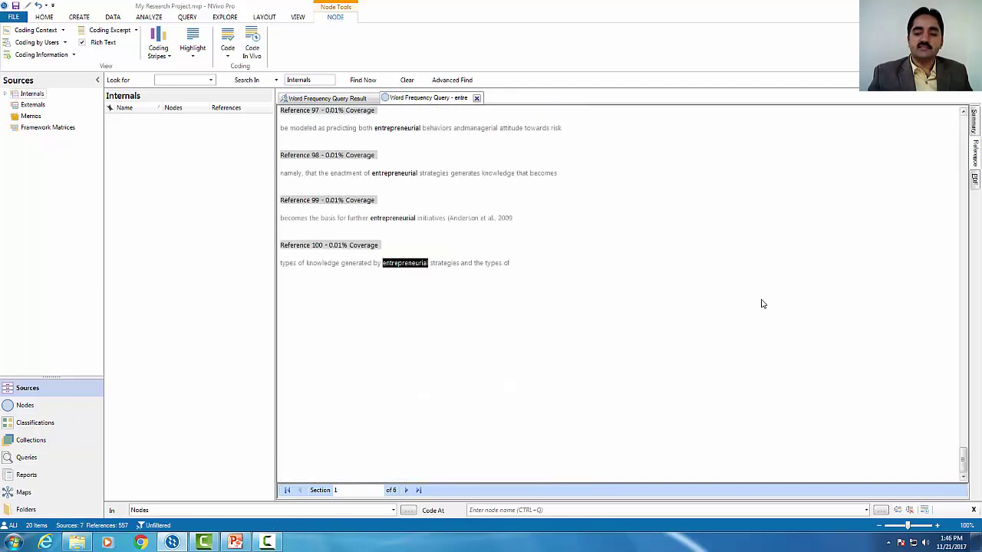
left_click_drag(964, 458, 964, 122)
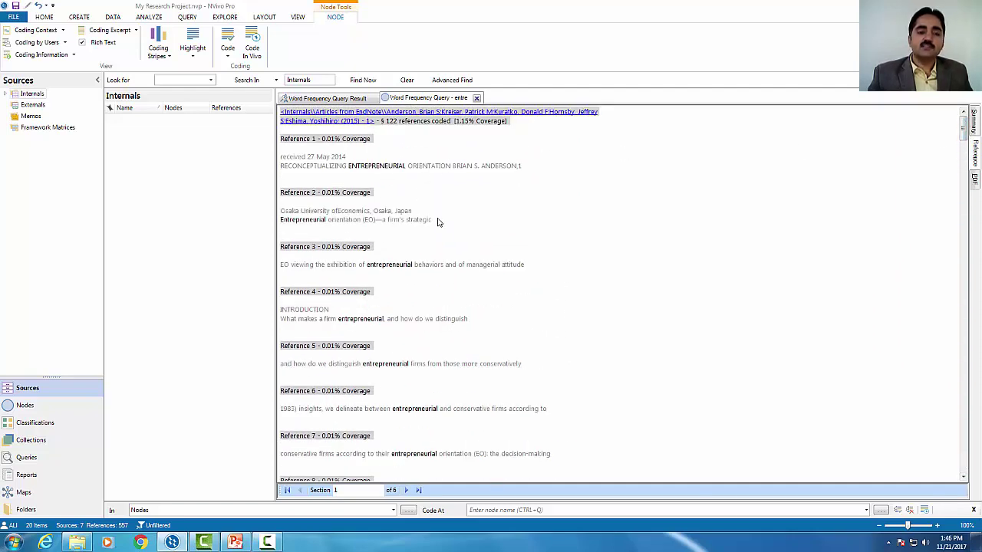
- Set a Custom coding context of 15 words around every entrepreneurial reference
right_click(400, 209)
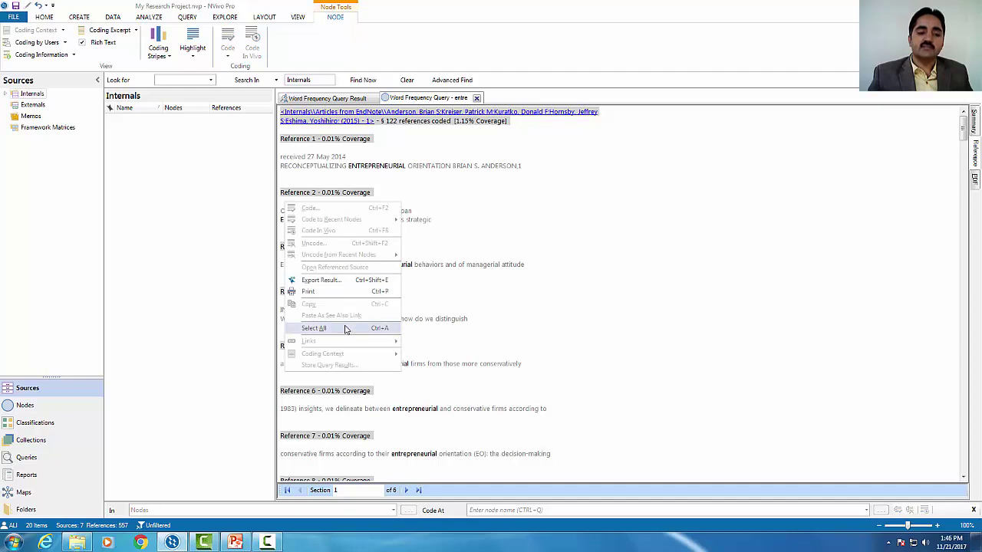
left_click(346, 327)
right_click(363, 206)
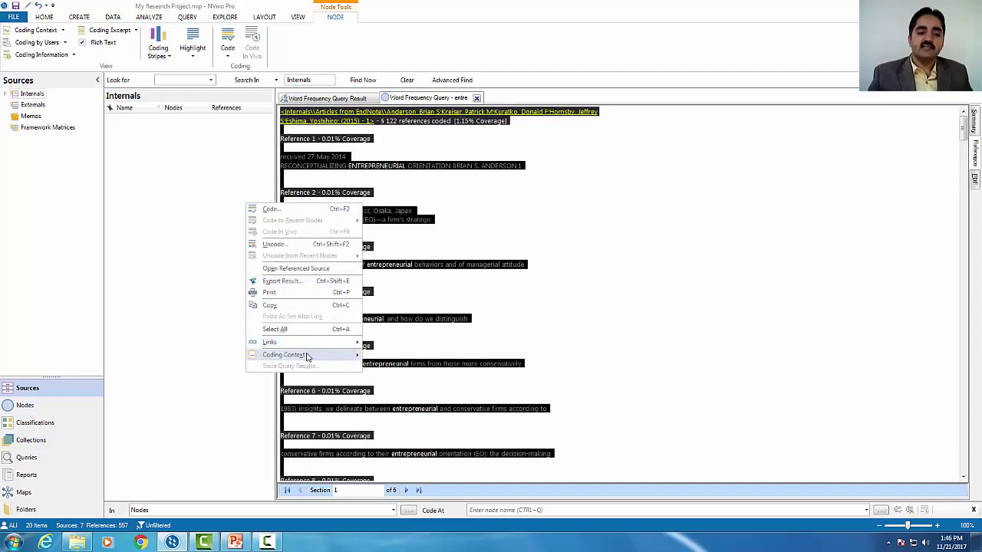
mouse_move(307, 357)
left_click(208, 390)
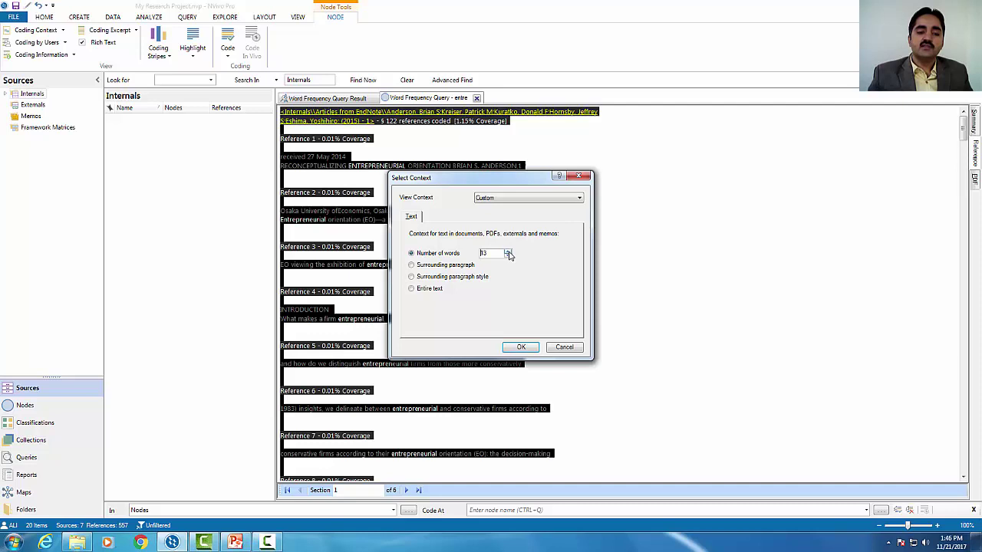
left_click(508, 252)
left_click(521, 347)
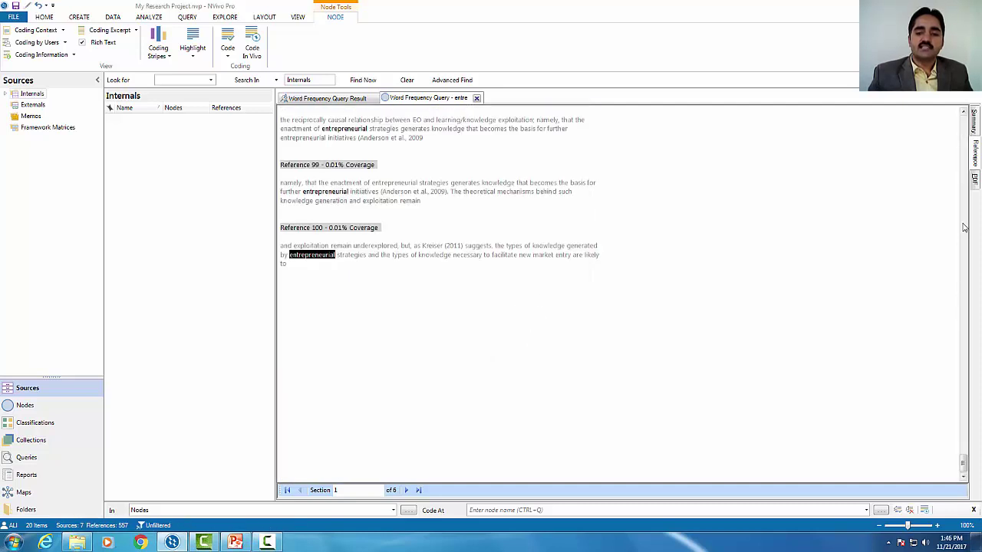
left_click_drag(964, 468, 964, 116)
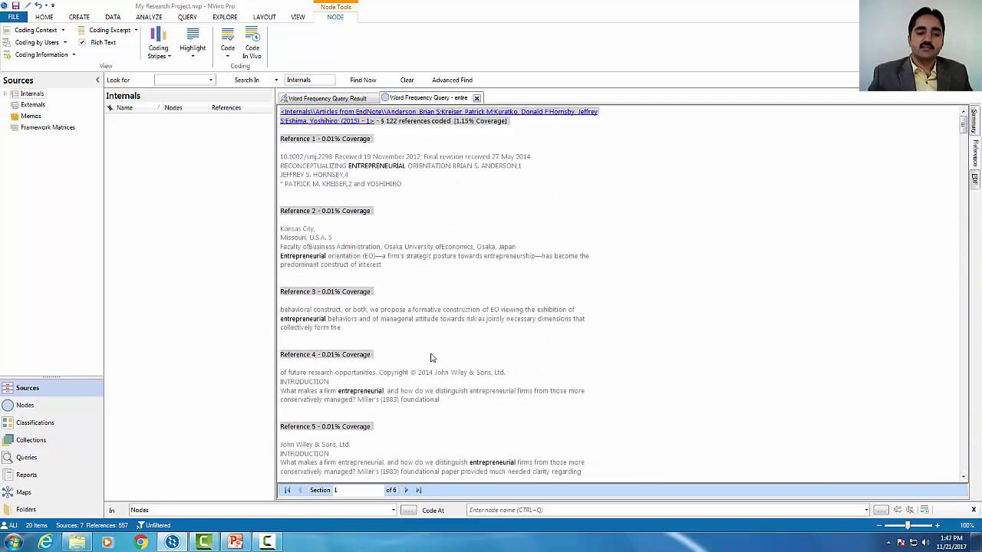
- Close the preview and create a node named Entrepreneurial under Nodes from the entrepreneurial word
key("ctrl+F4")
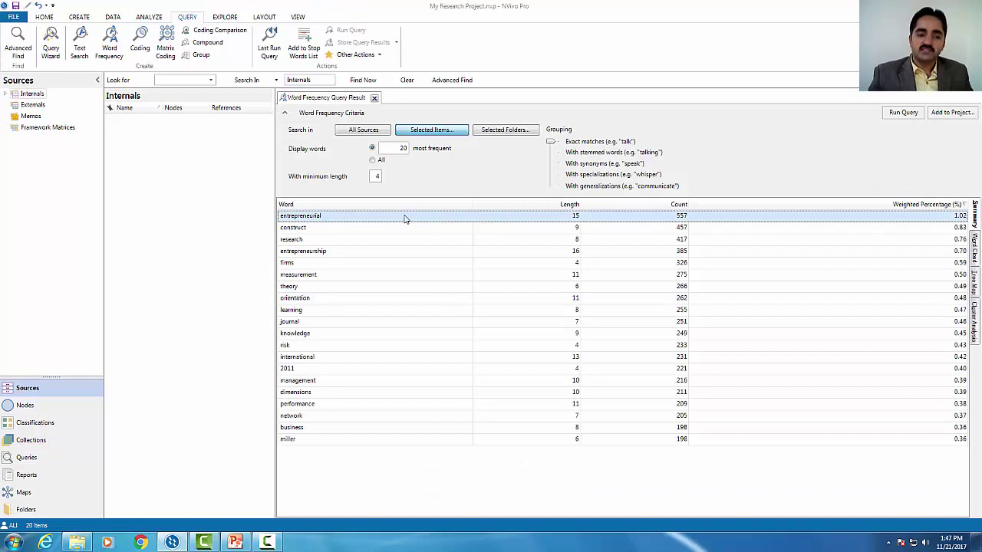
right_click(388, 219)
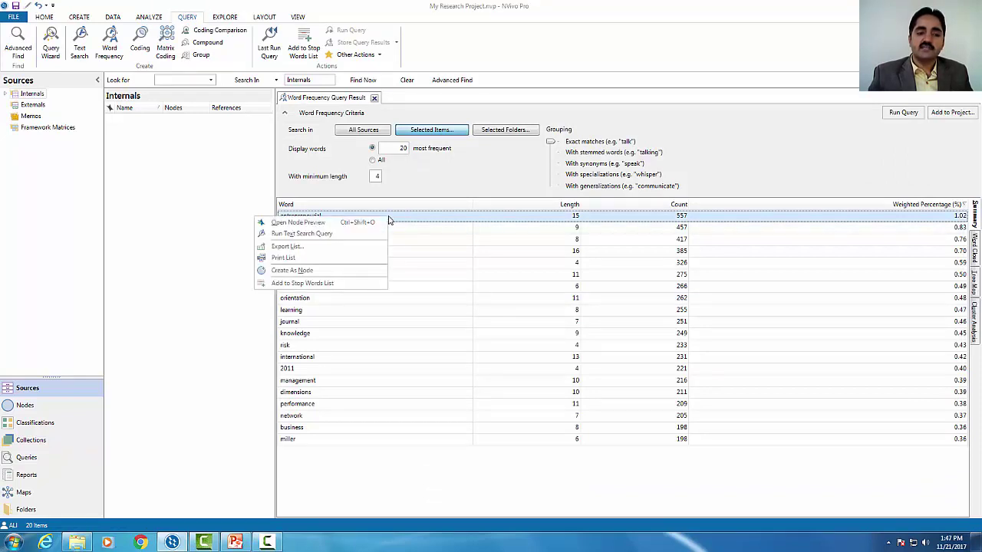
left_click(300, 272)
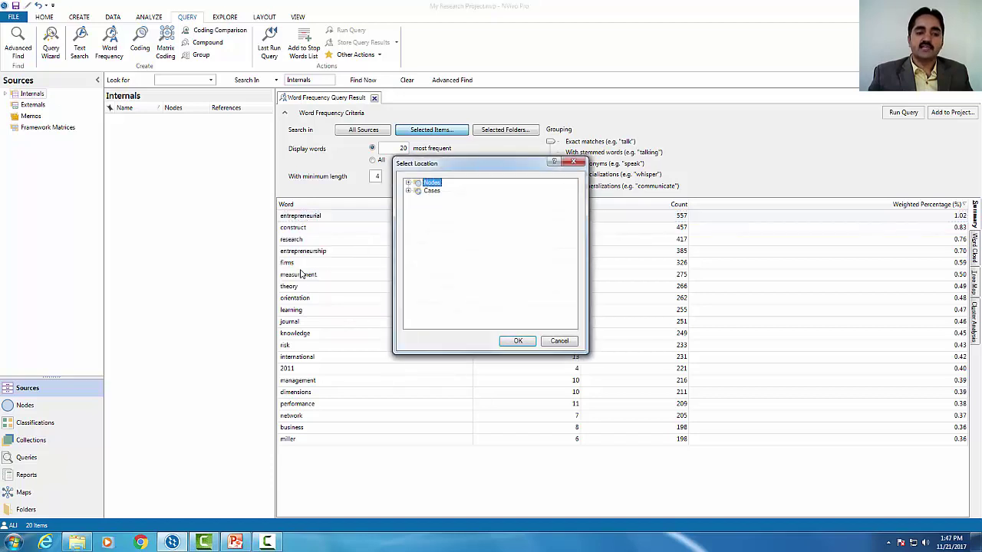
left_click(410, 184)
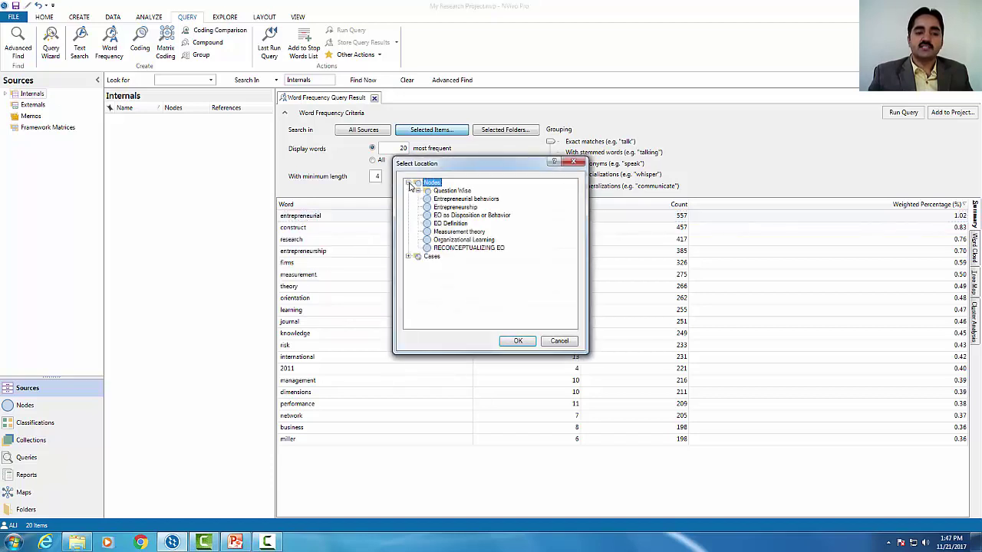
left_click(517, 342)
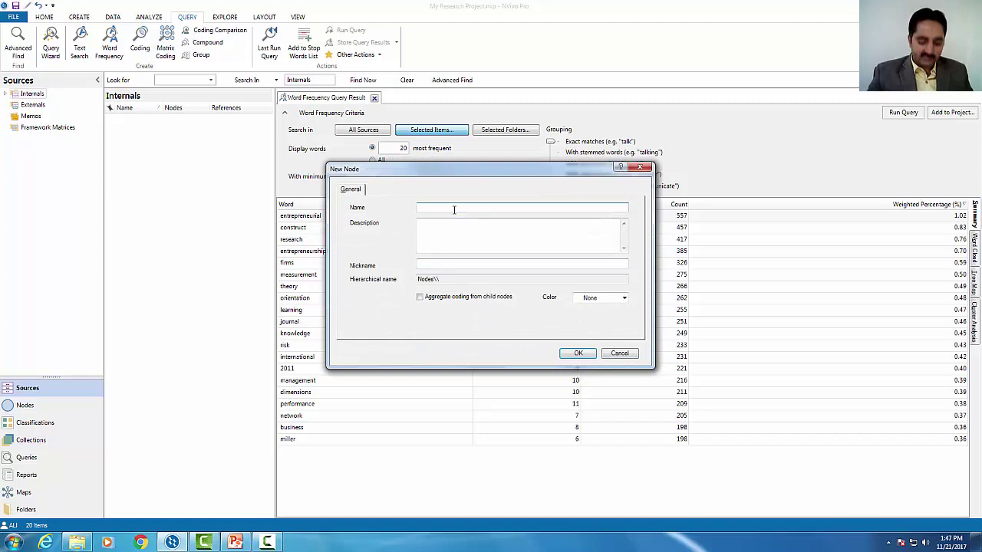
type("Entre")
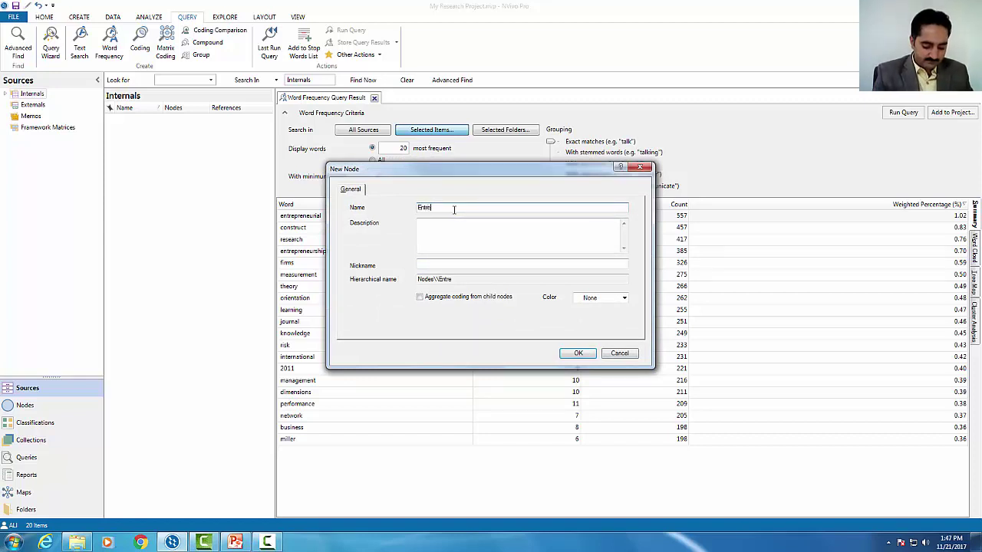
type("preneurial")
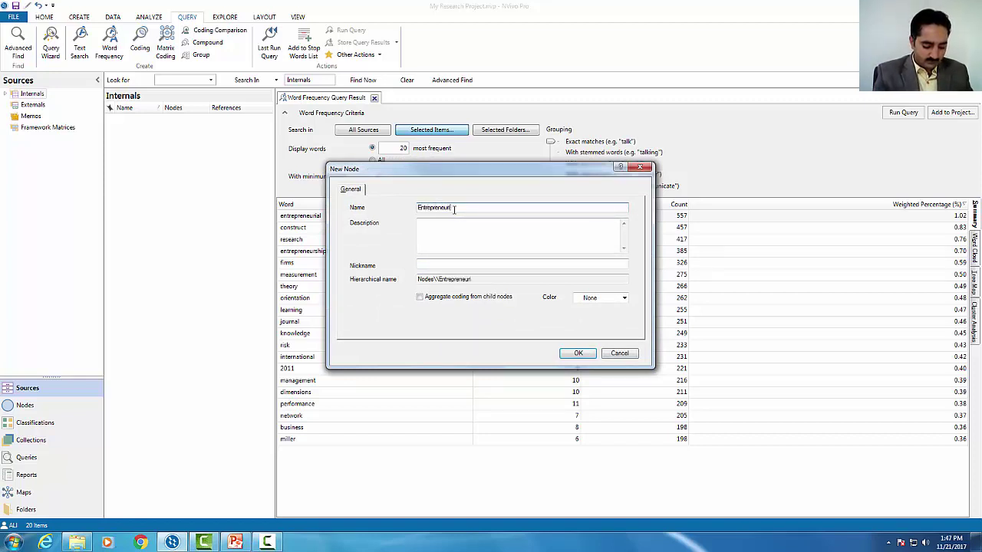
left_click(579, 354)
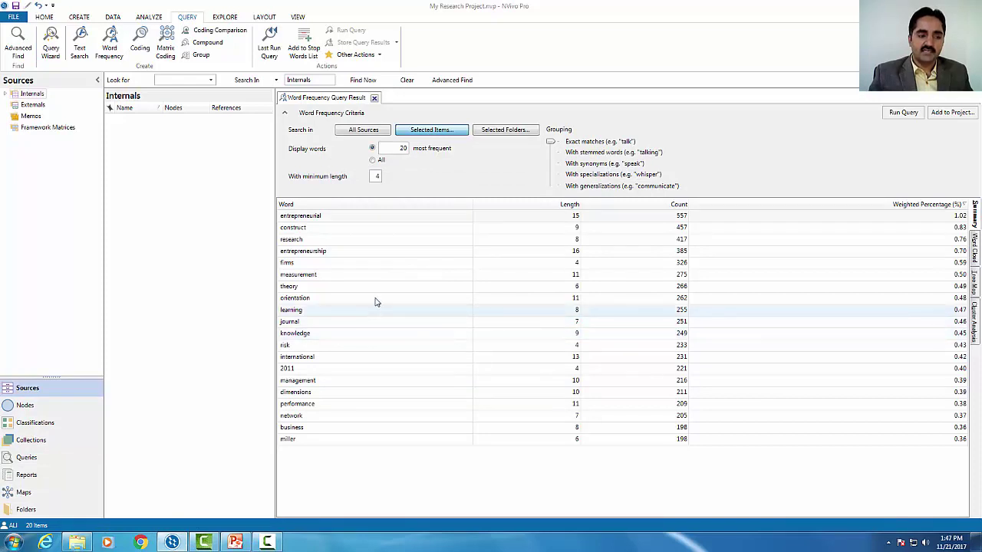
- Open the Entrepreneurial node from the Nodes list to check its 557 references, then close it
left_click(36, 407)
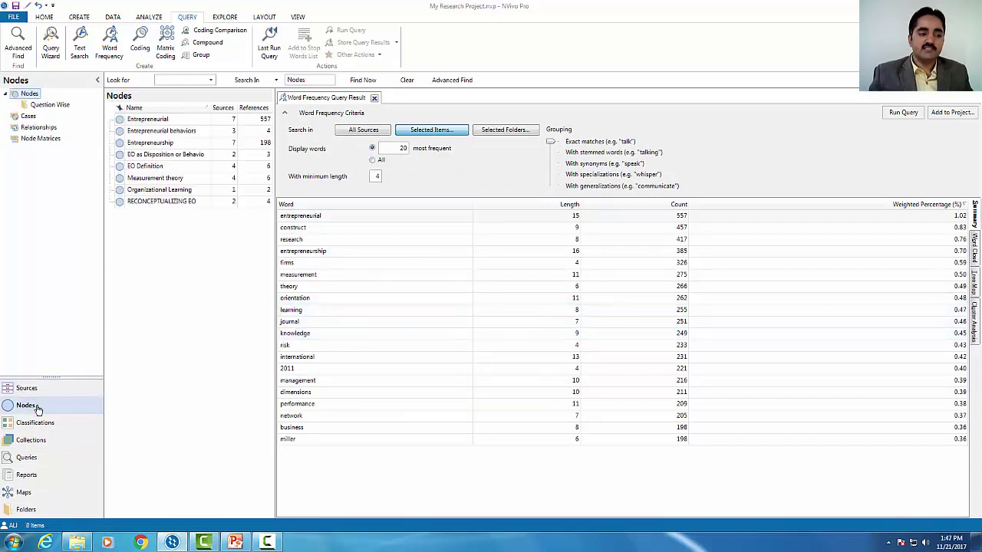
left_click(190, 121)
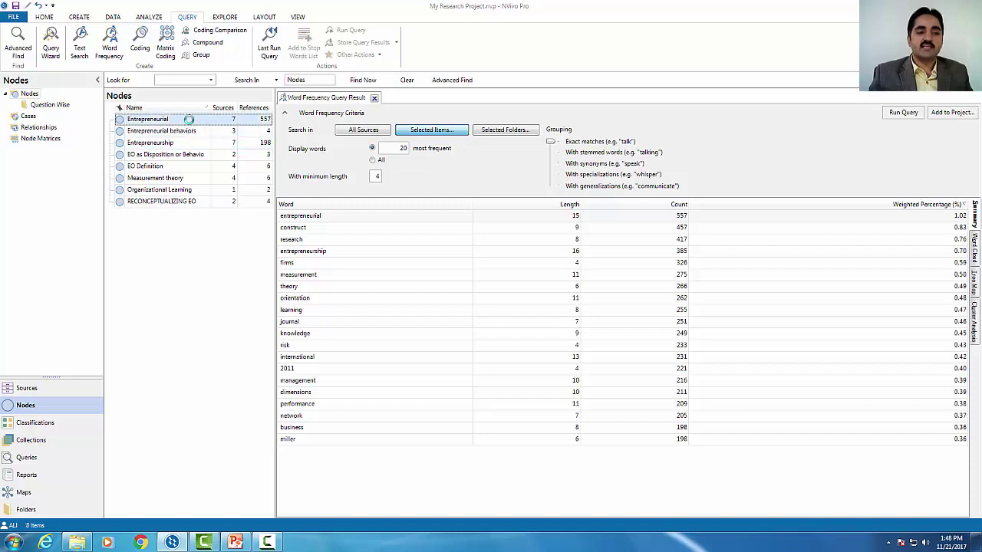
double_click(190, 122)
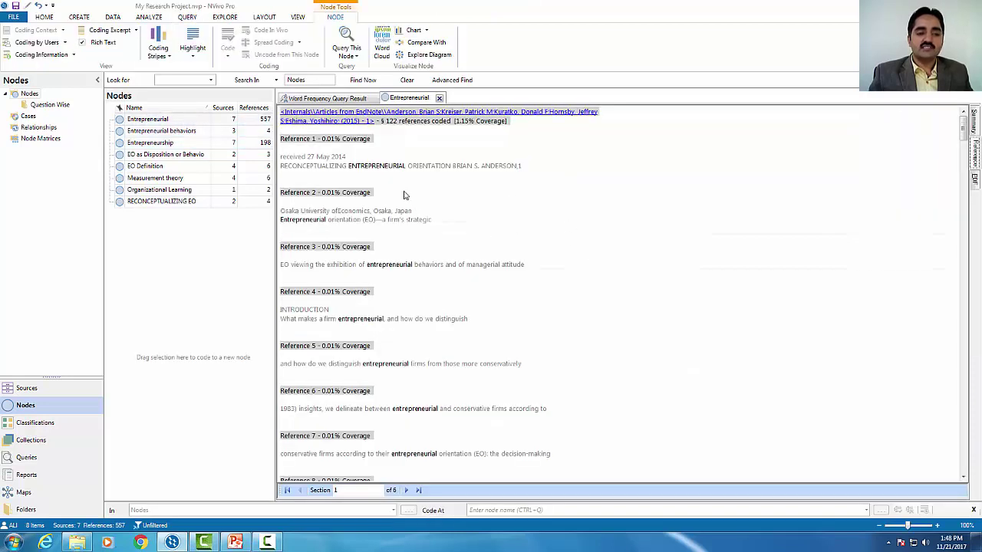
left_click(440, 98)
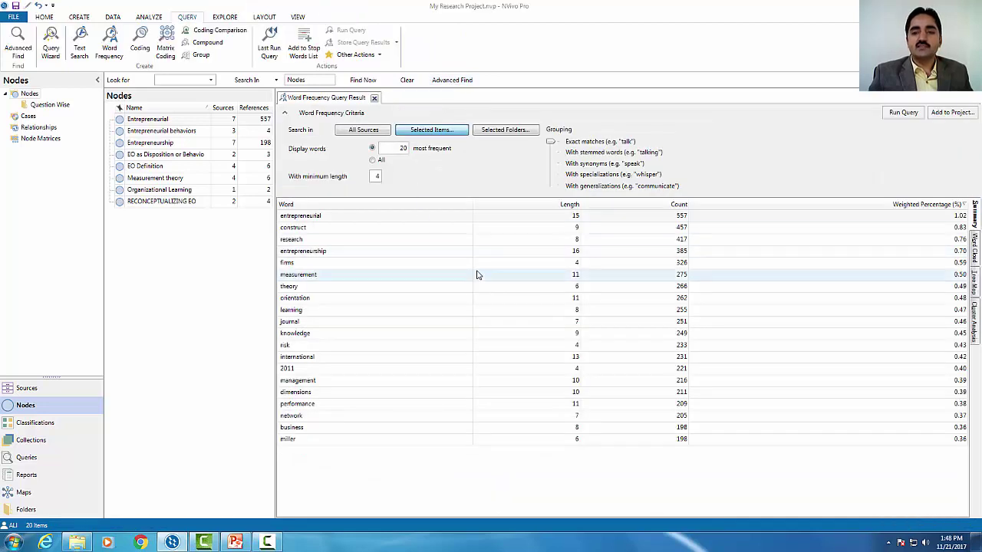
left_click(977, 244)
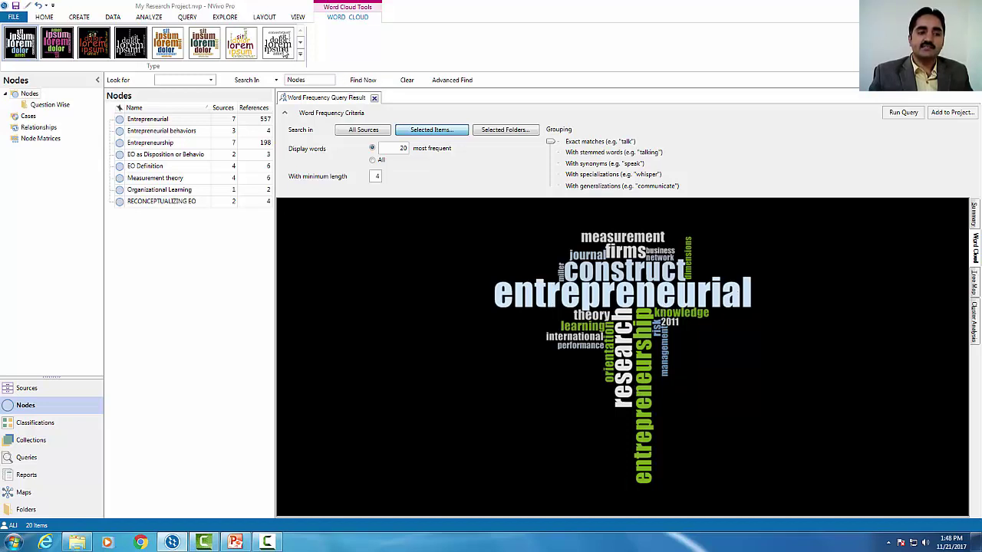
left_click(244, 52)
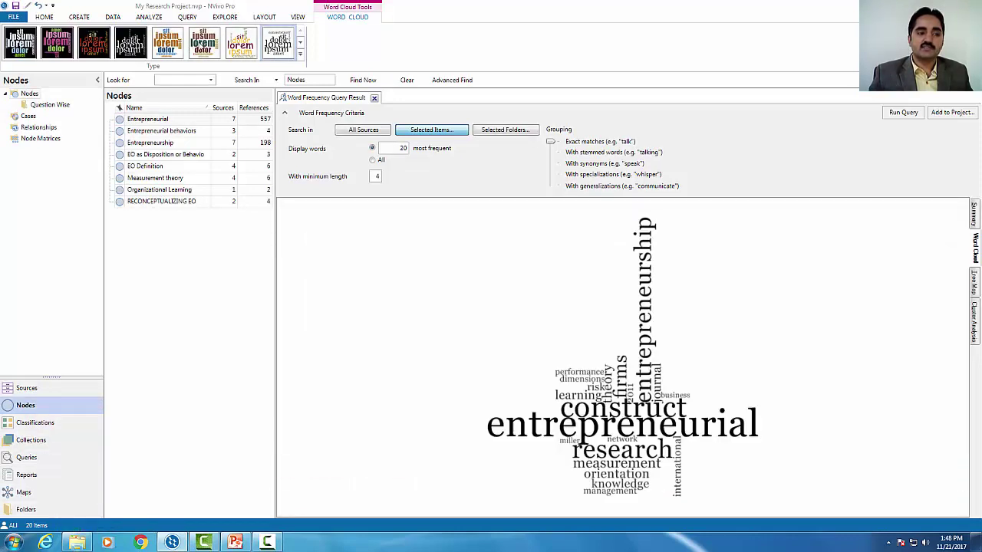
left_click(241, 43)
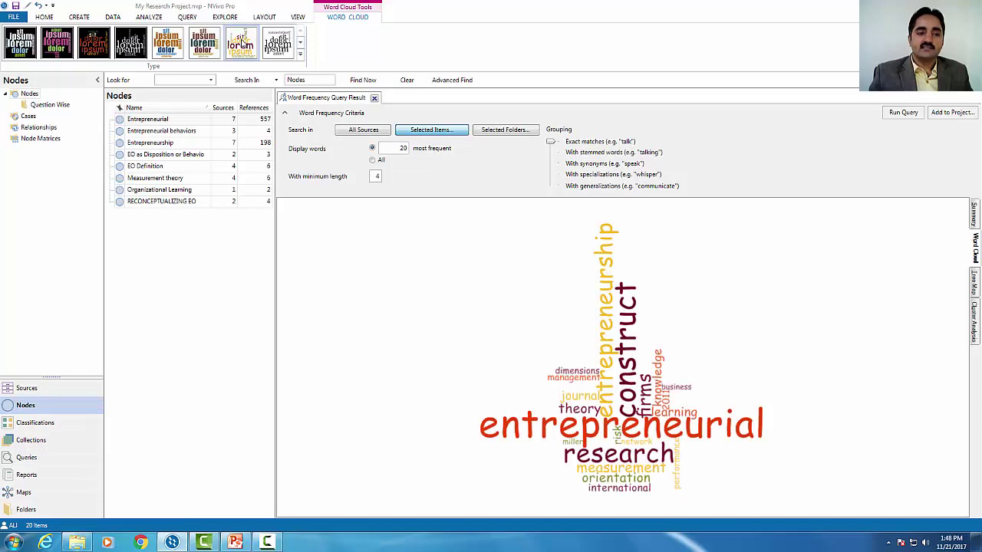
left_click(201, 50)
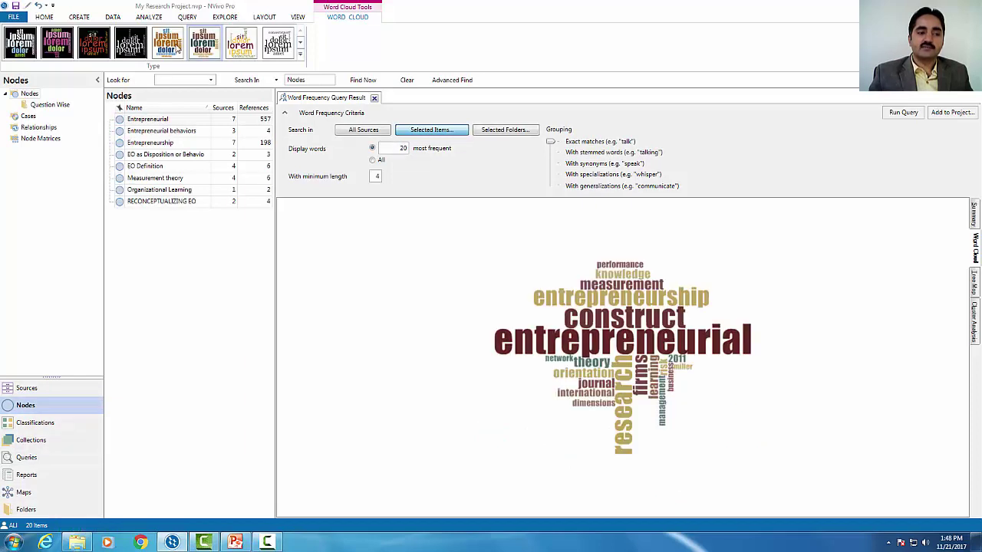
left_click(176, 47)
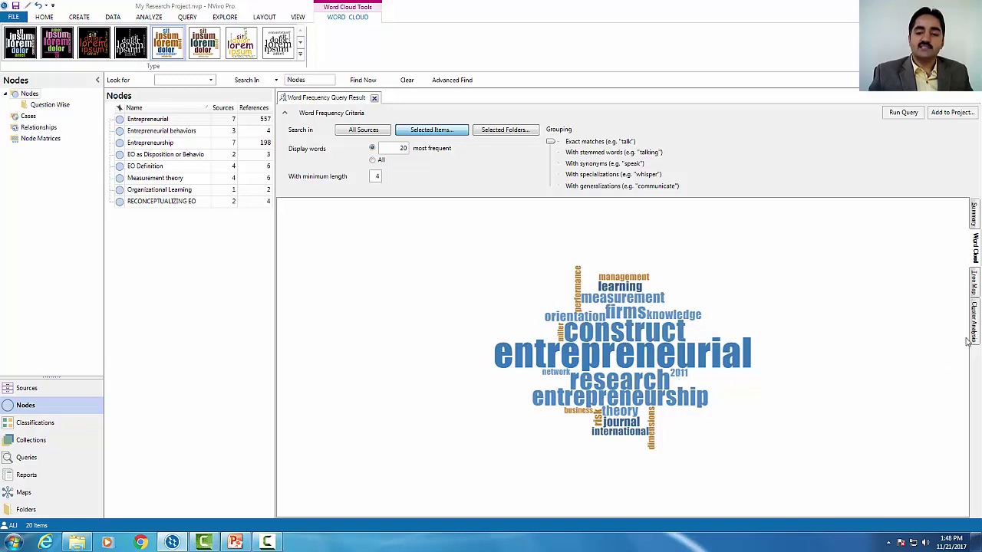
- Display the word frequencies as a tree map, with entrepreneurial as the largest block
left_click(976, 284)
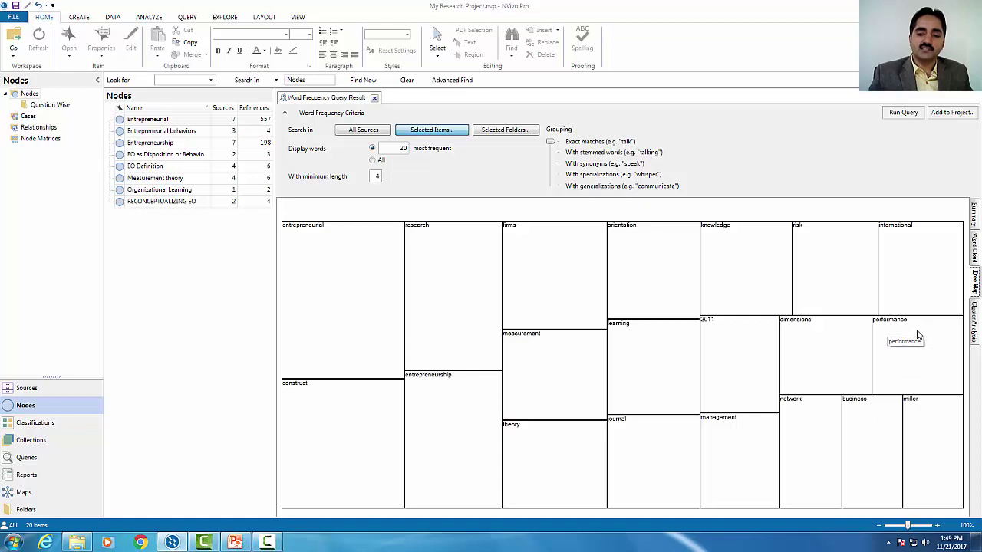
- Display the word frequencies as a cluster analysis dendrogram and zoom in three times
left_click(975, 317)
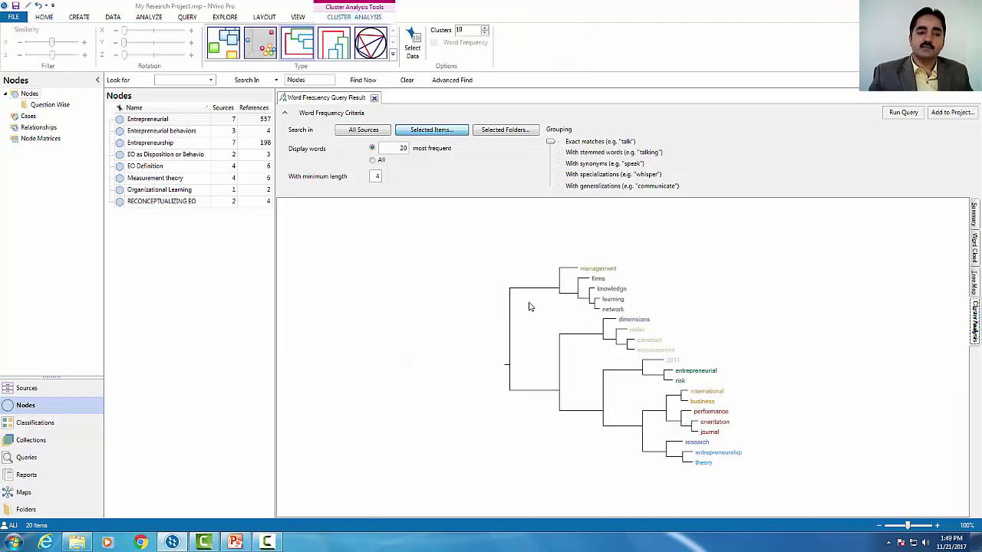
left_click(936, 526)
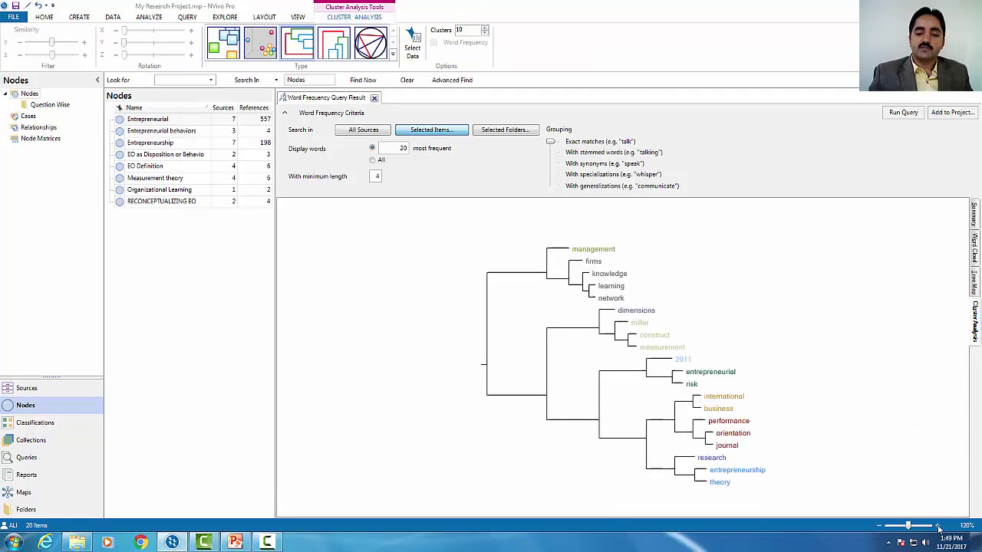
left_click(936, 527)
left_click(937, 527)
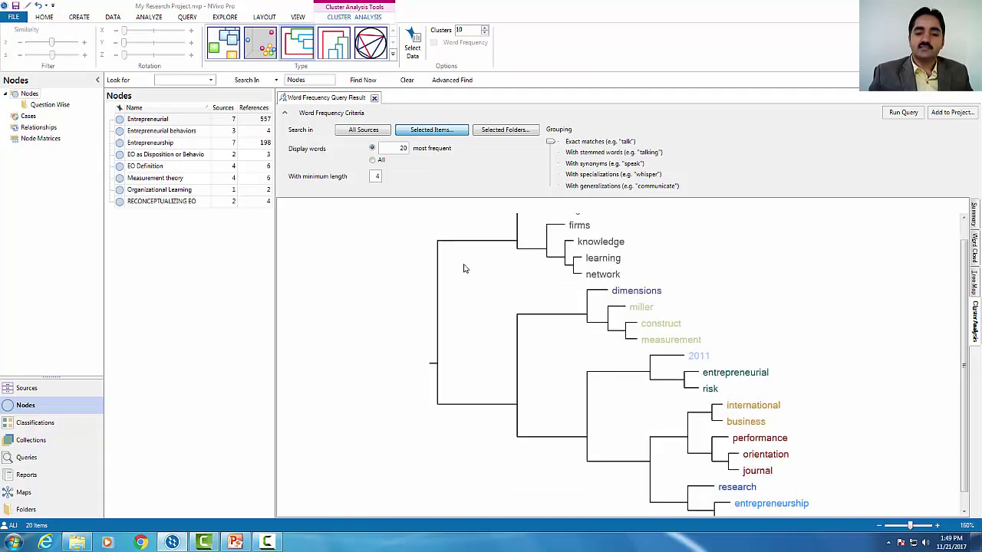
- Scroll through the enlarged dendrogram and expand the gallery of cluster diagram types
scroll(468, 330, "up", 1)
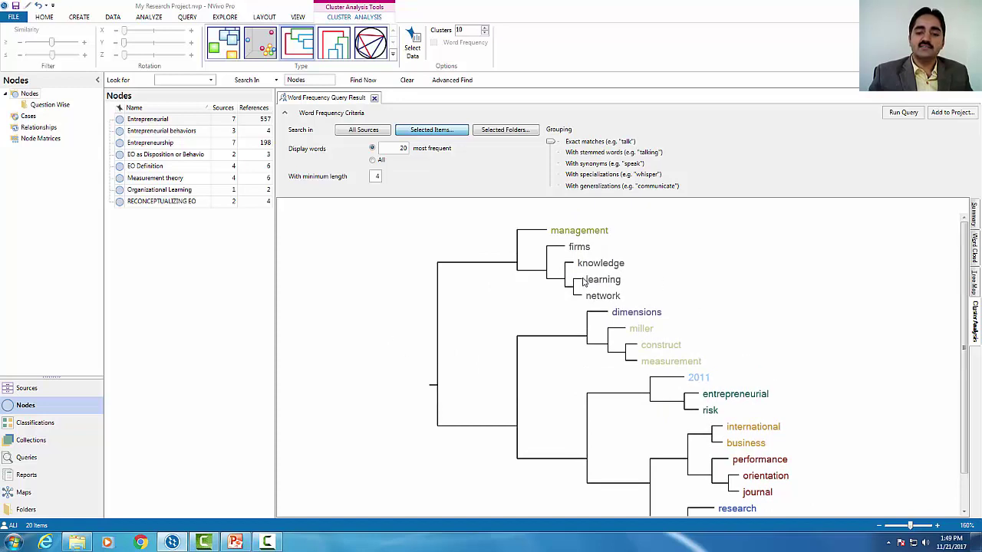
scroll(882, 383, "down", 2)
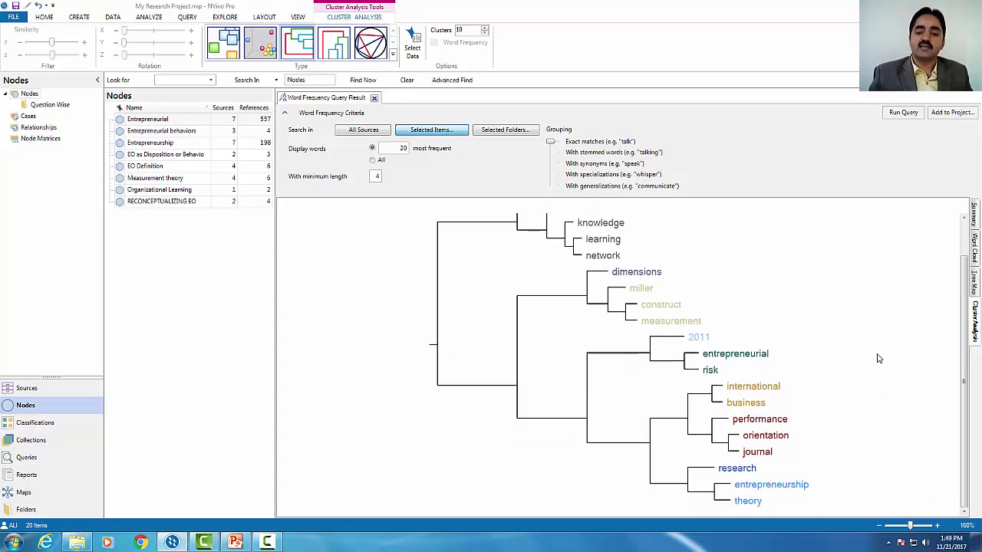
scroll(873, 366, "up", 2)
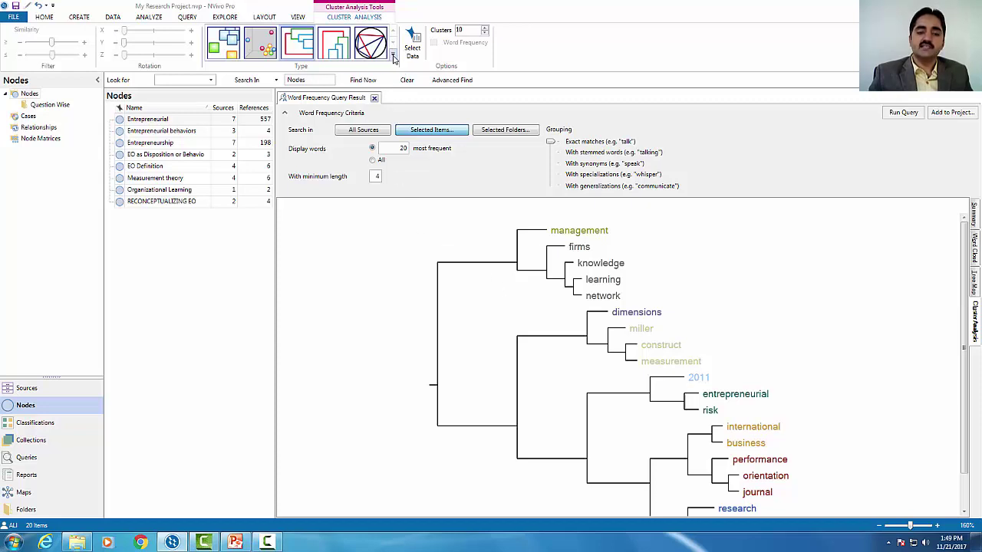
left_click(393, 55)
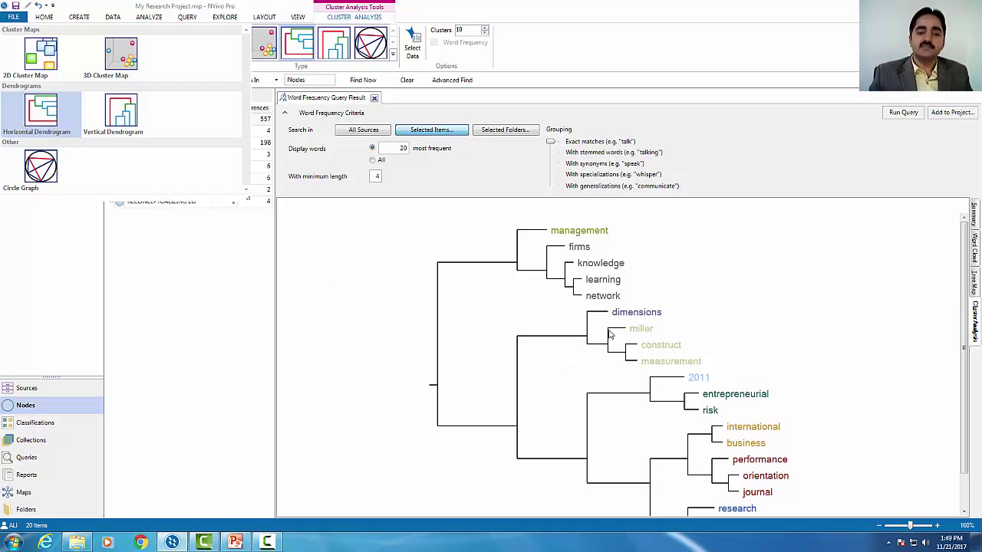
left_click(591, 236)
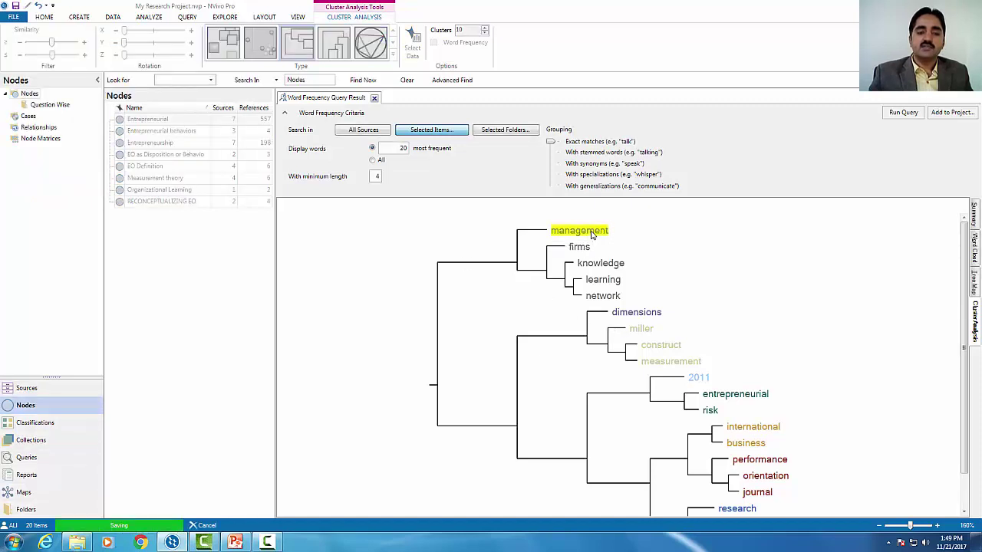
double_click(591, 236)
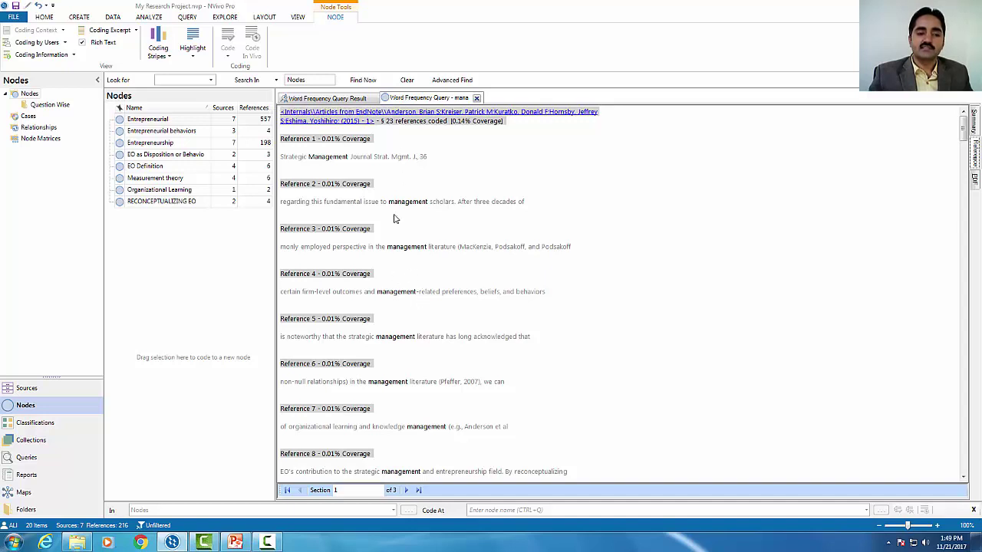
left_click(326, 98)
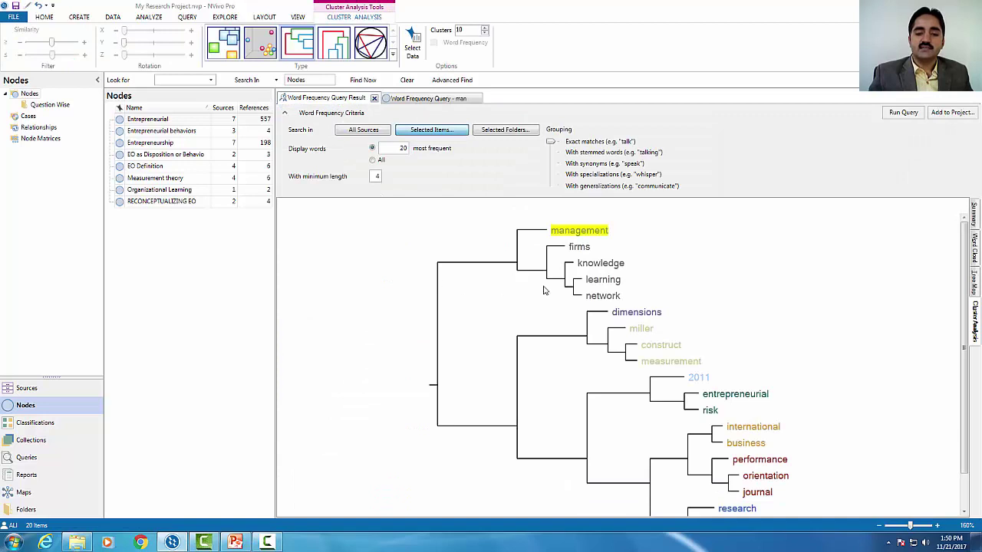
left_click(580, 246)
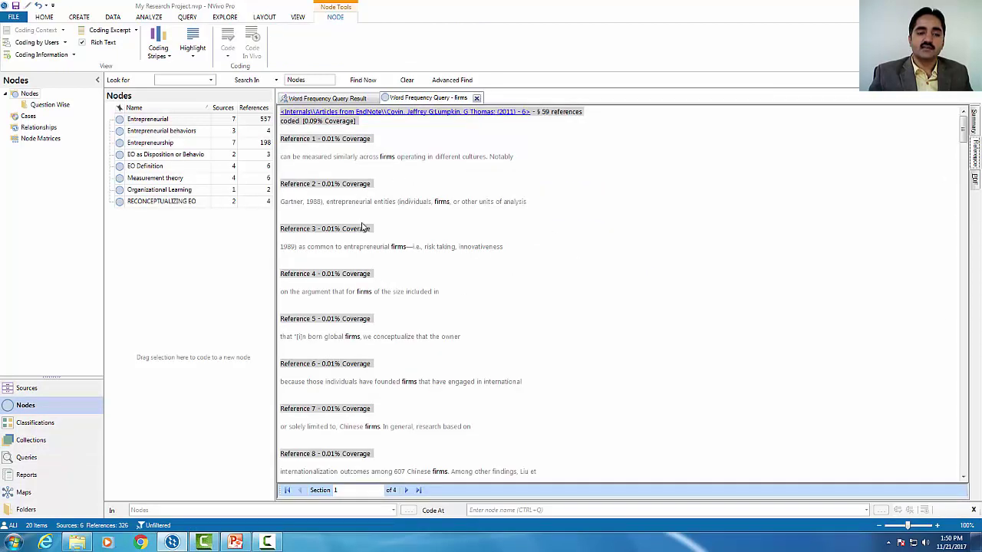
left_click(477, 98)
left_click(576, 231)
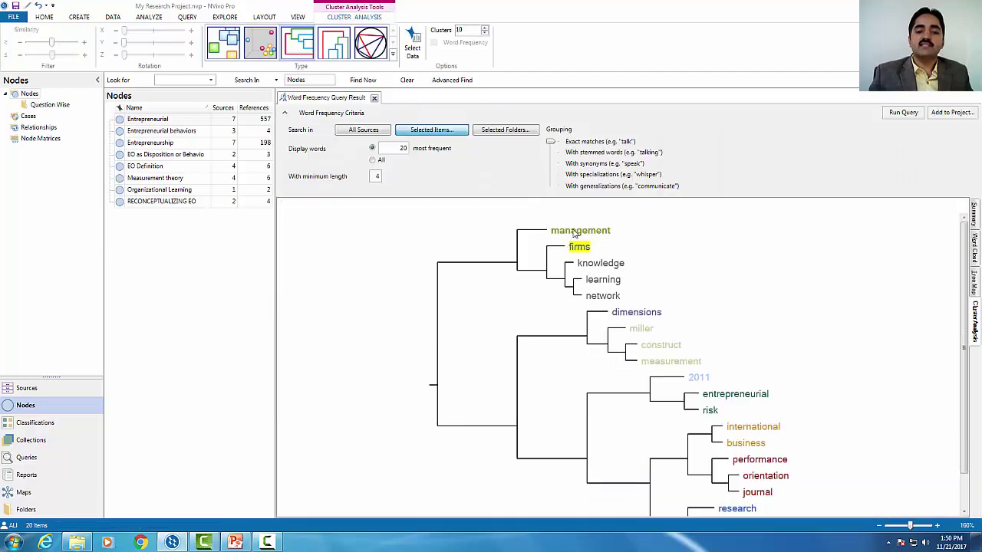
right_click(573, 233)
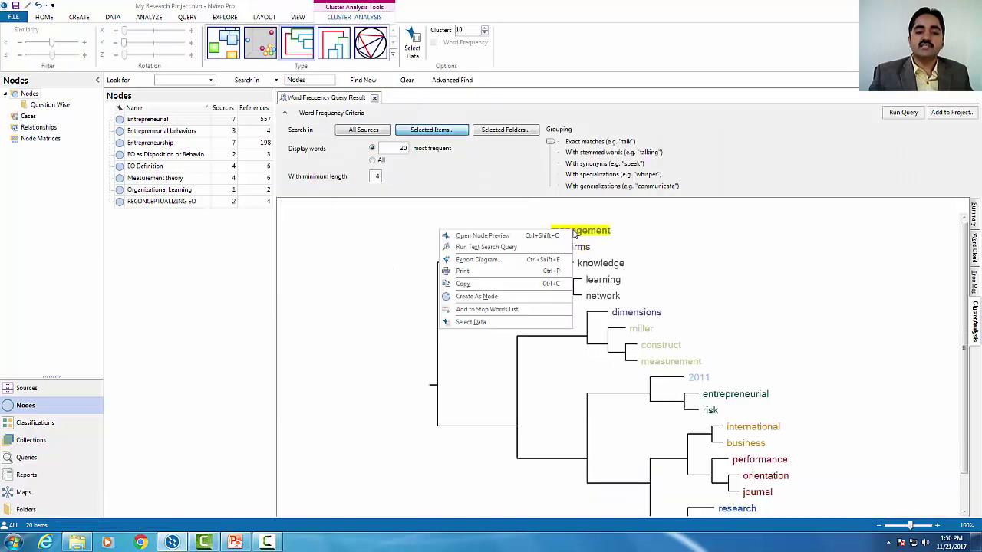
left_click(362, 269)
right_click(643, 319)
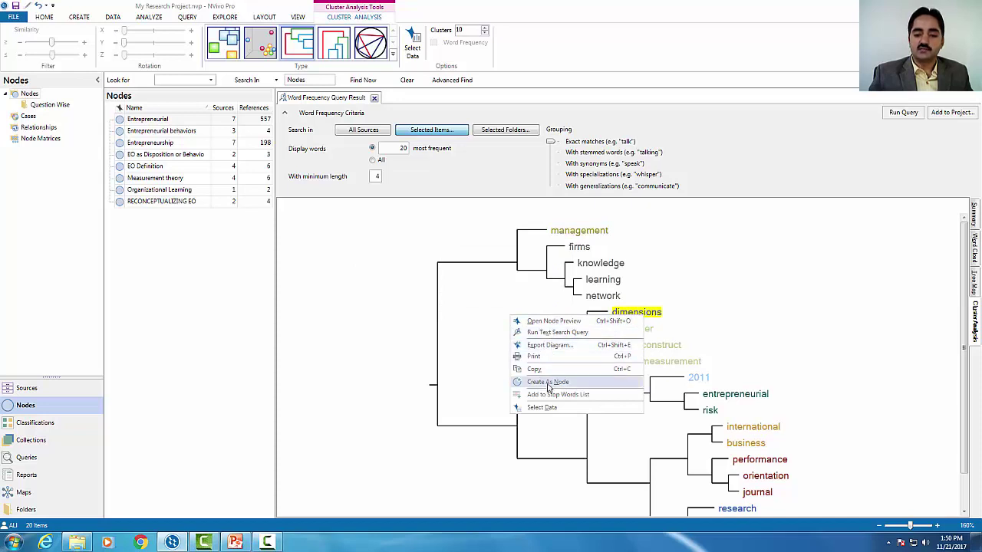
right_click(750, 396)
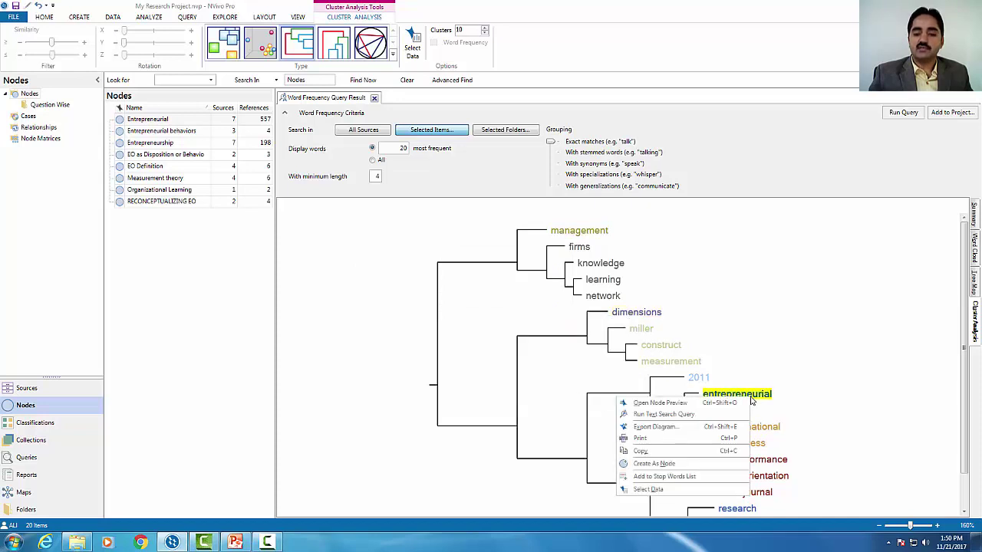
left_click(391, 387)
scroll(415, 374, "down", 1)
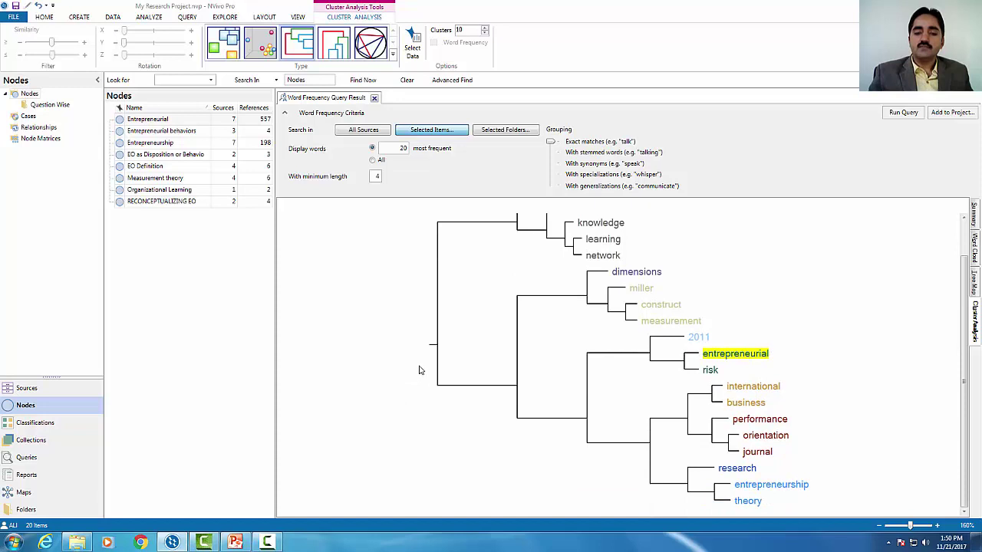
scroll(419, 370, "up", 1)
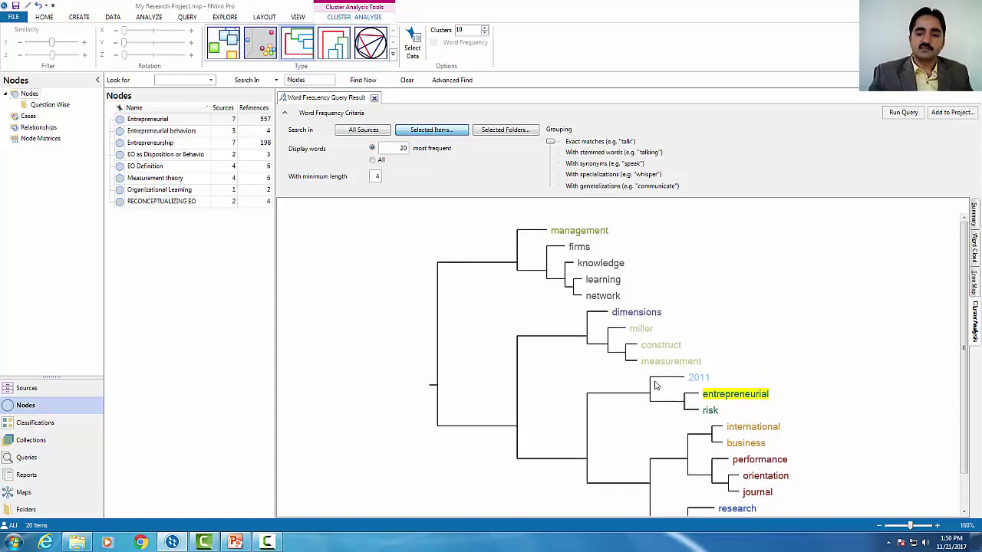
- Rerun the word frequency summary with stemmed-word grouping, then run again with synonyms grouping
left_click(974, 219)
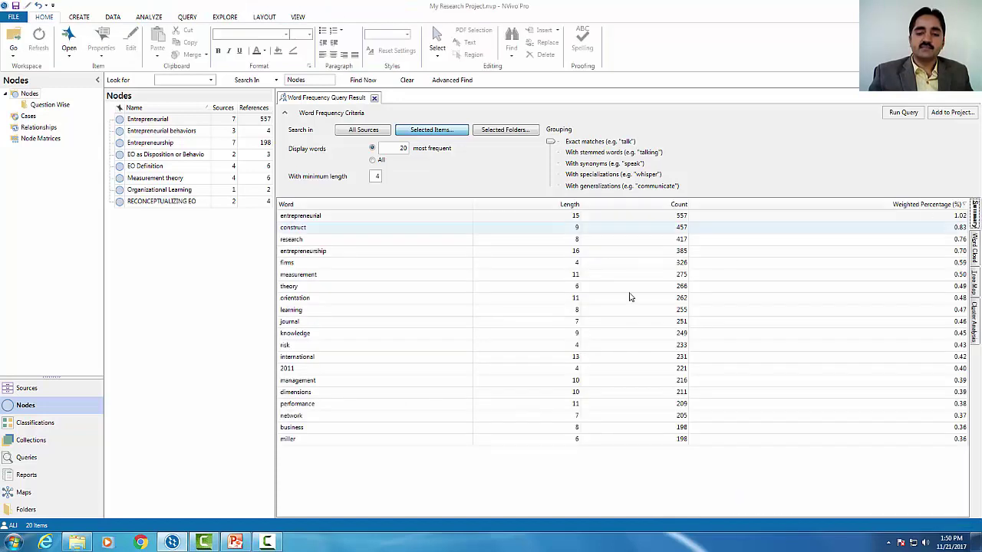
left_click(552, 154)
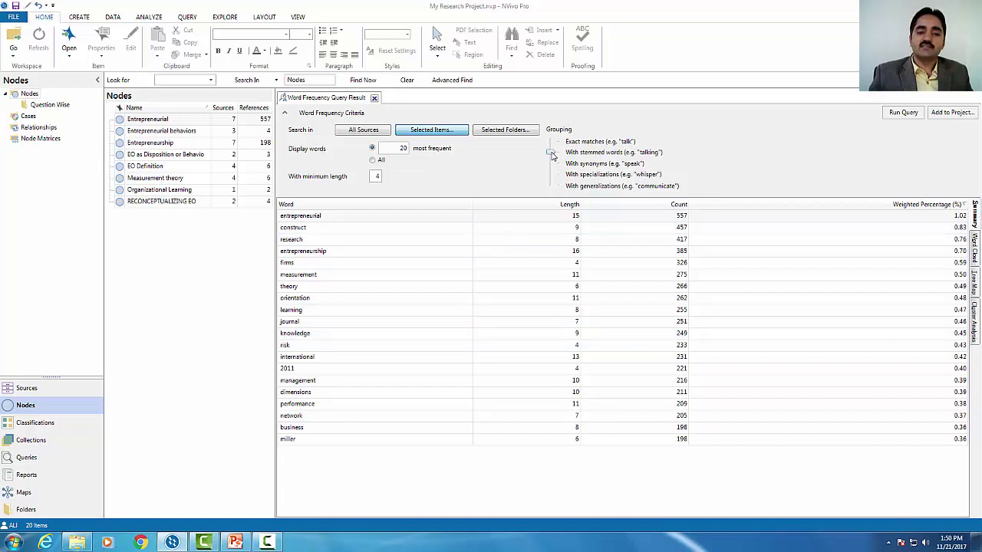
left_click(902, 113)
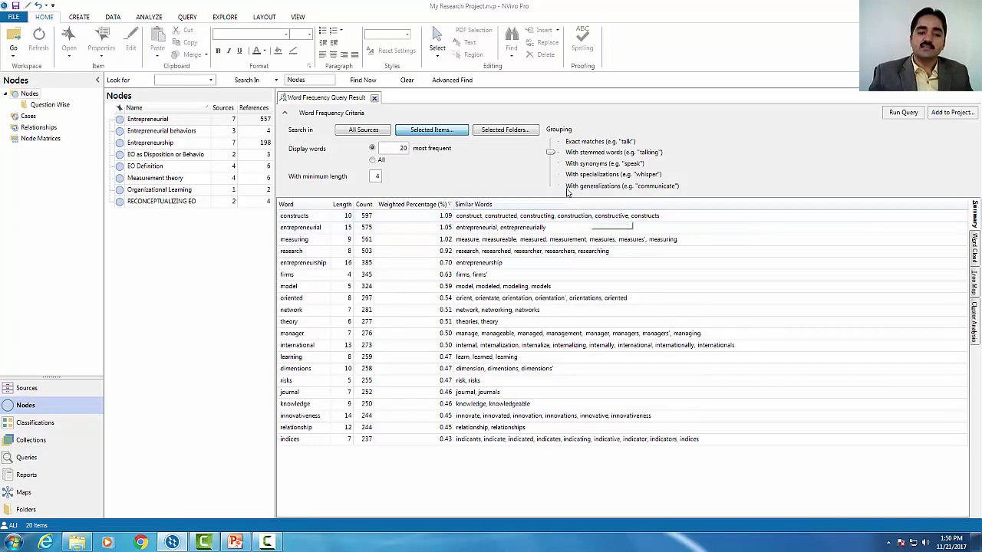
left_click(550, 167)
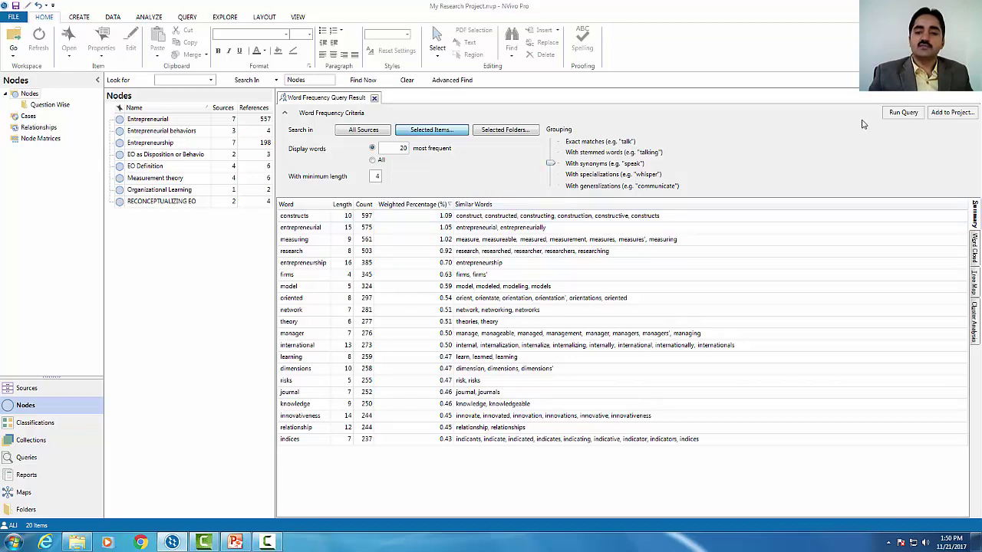
left_click(903, 112)
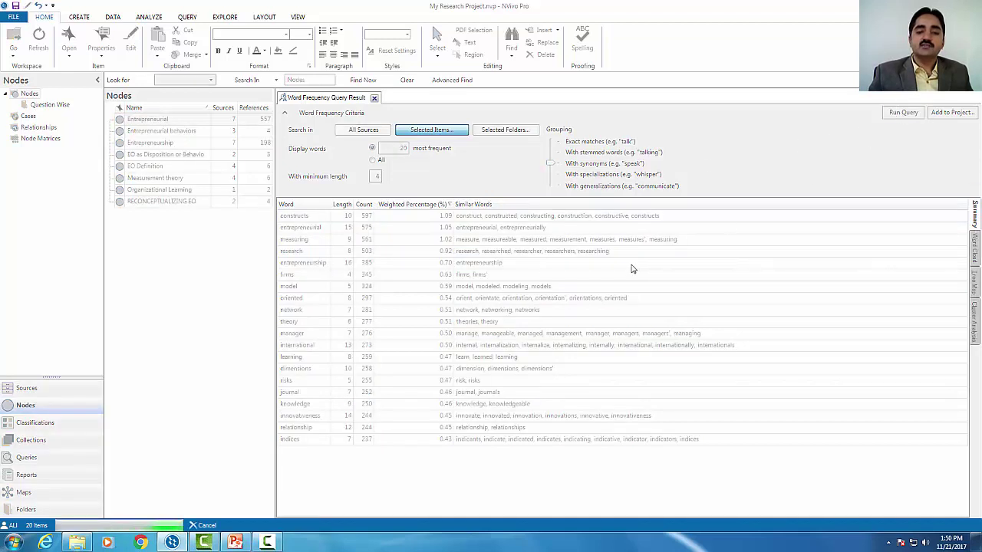